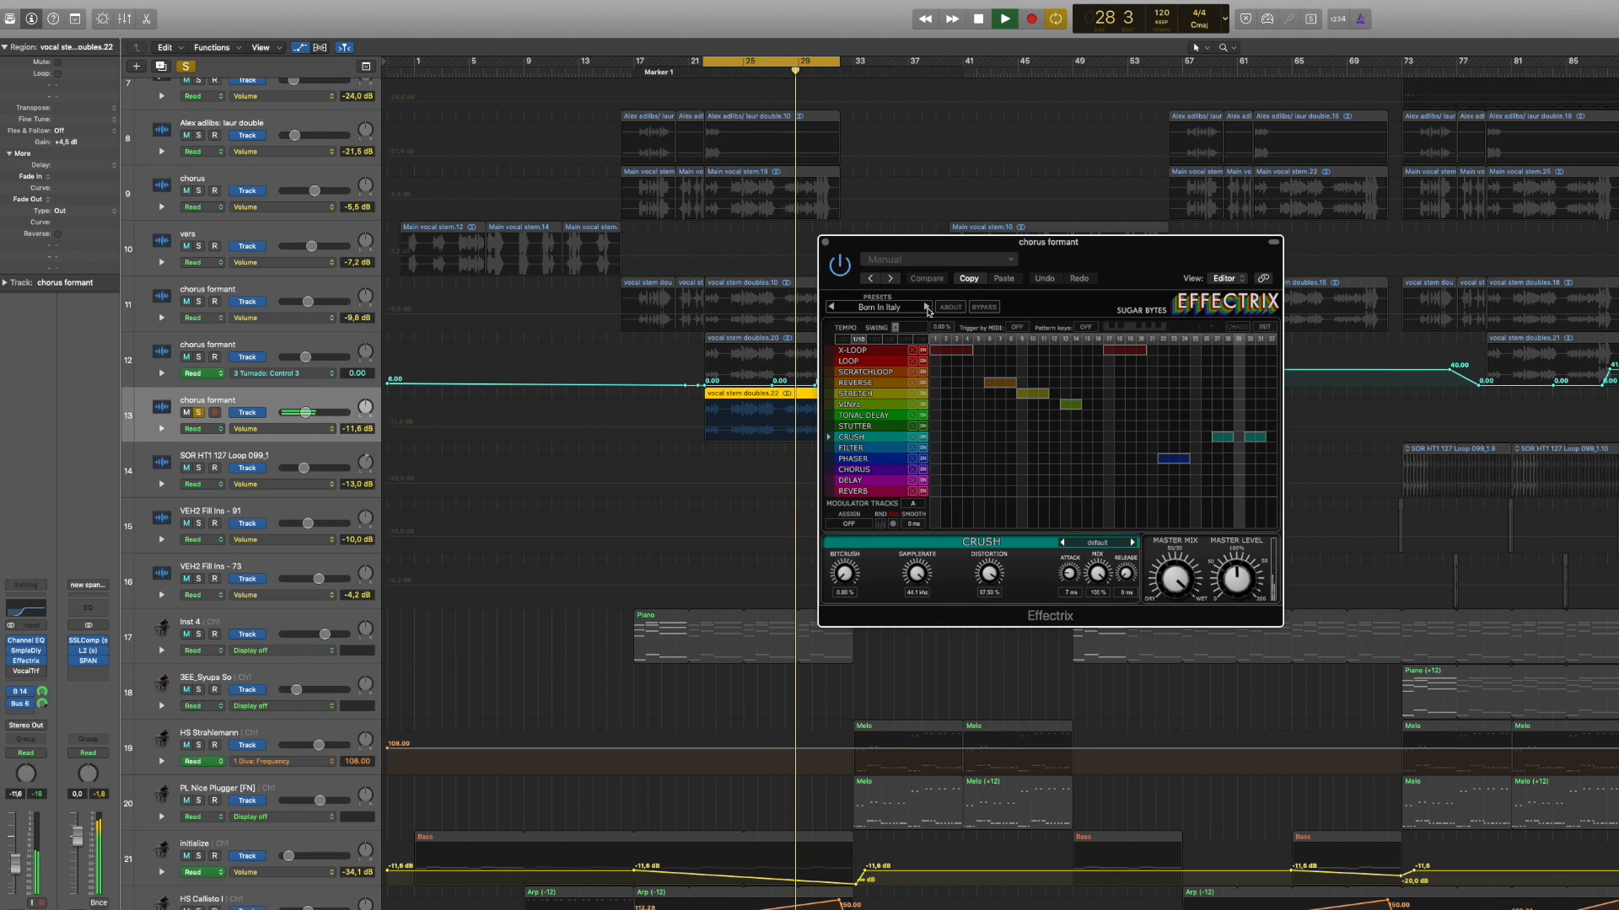
# Step: Advance the Effectrix presets on the chorus formant track to Coeur de Paris and stop playback
pyautogui.click(926, 308)
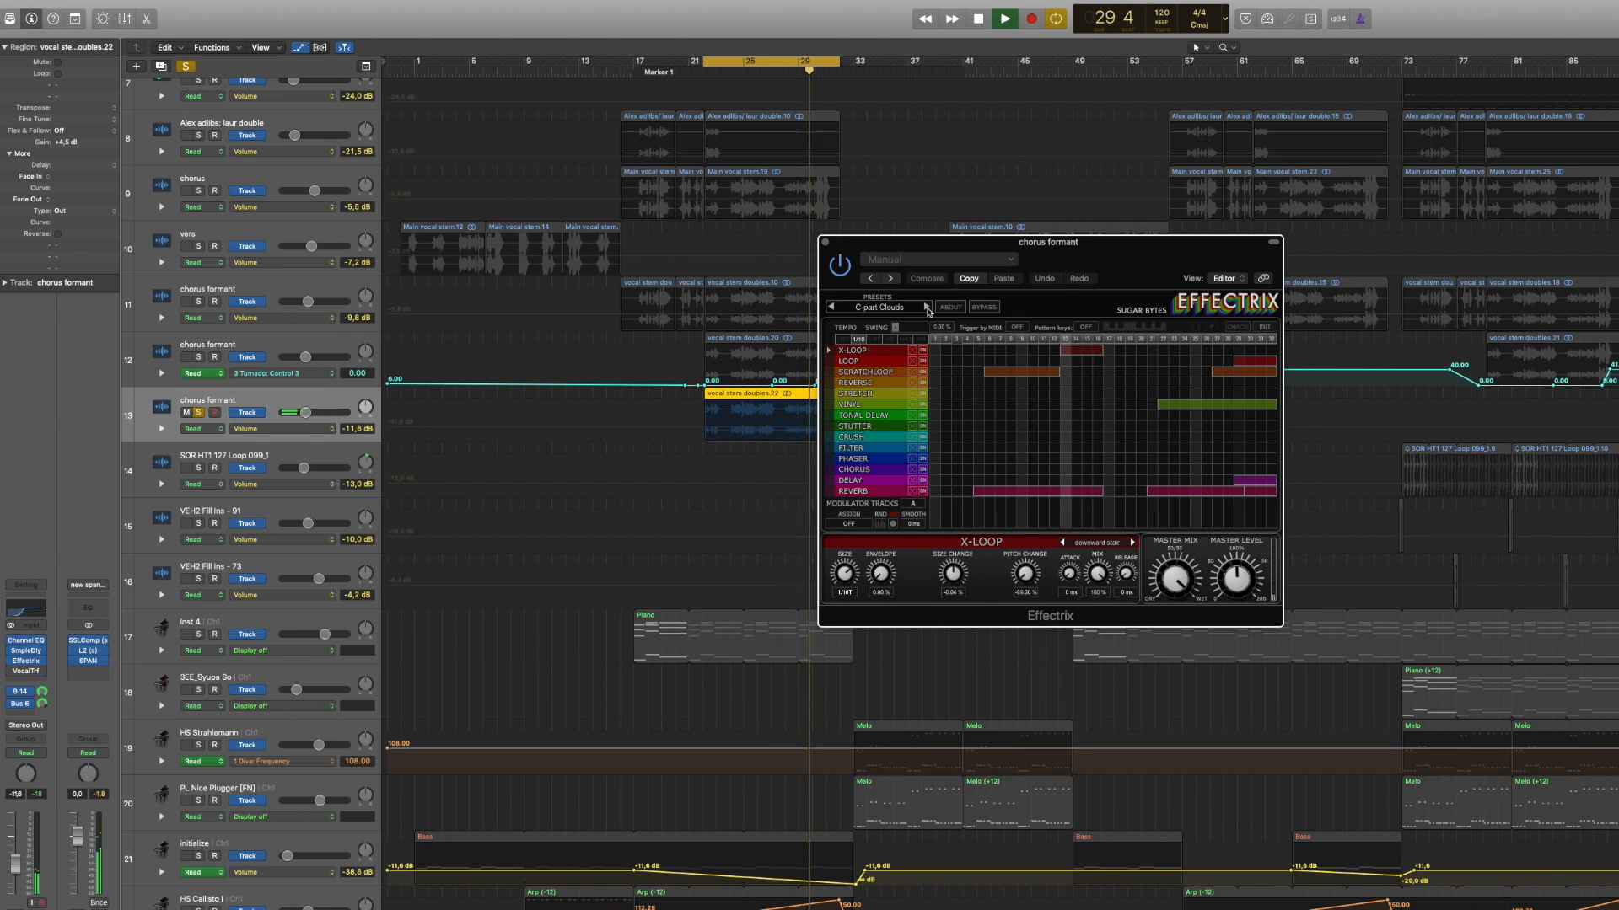
pyautogui.click(926, 307)
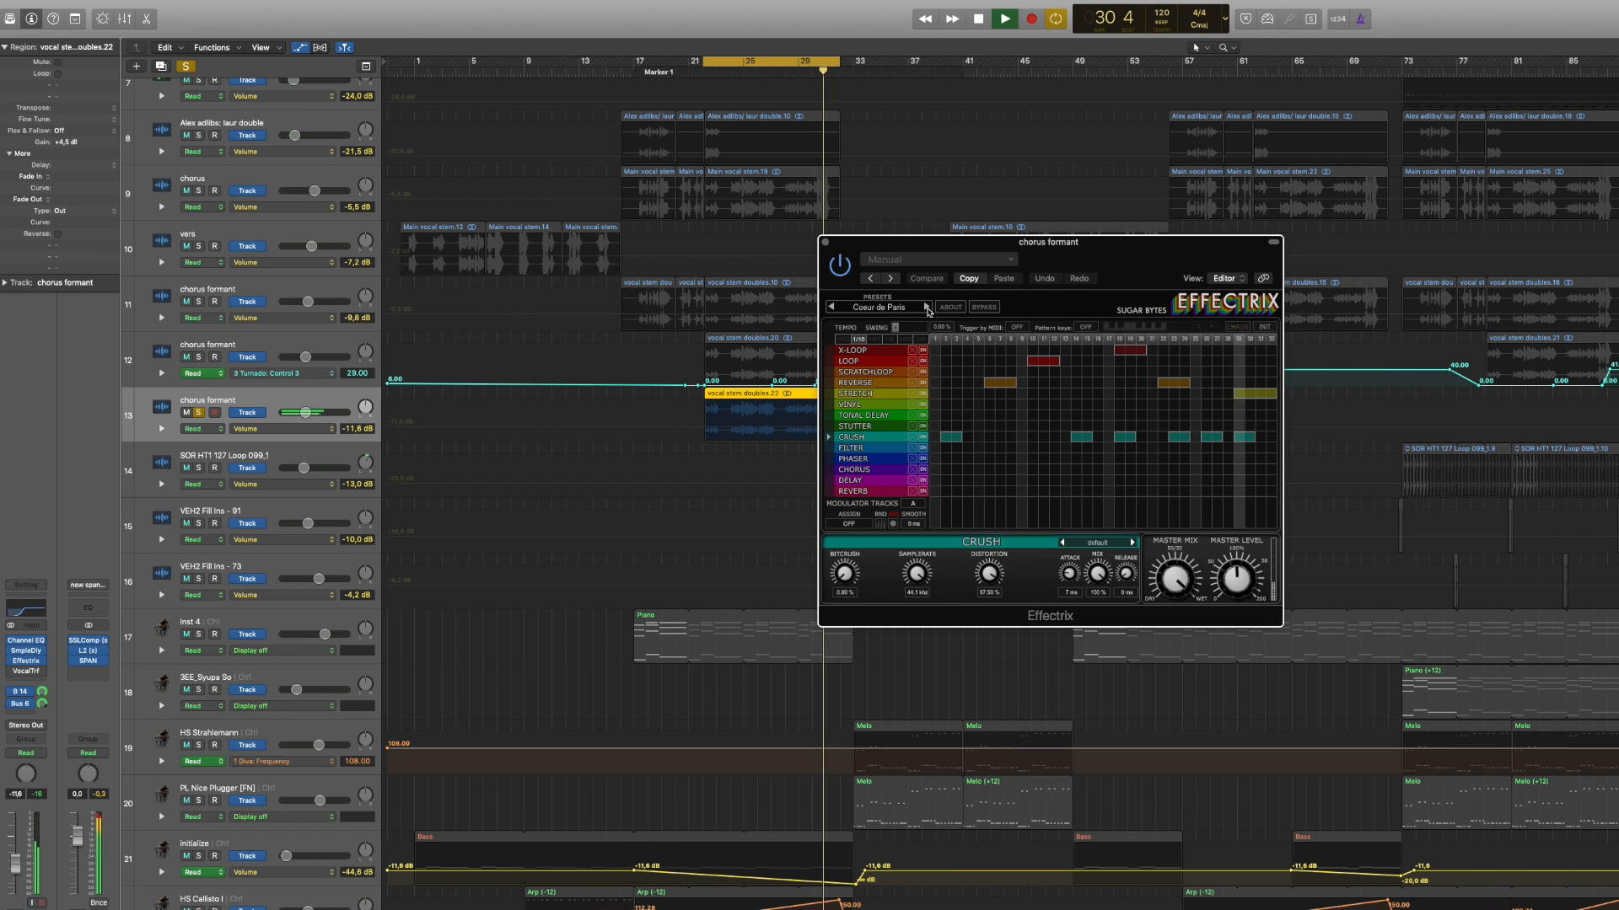
pyautogui.press('space')
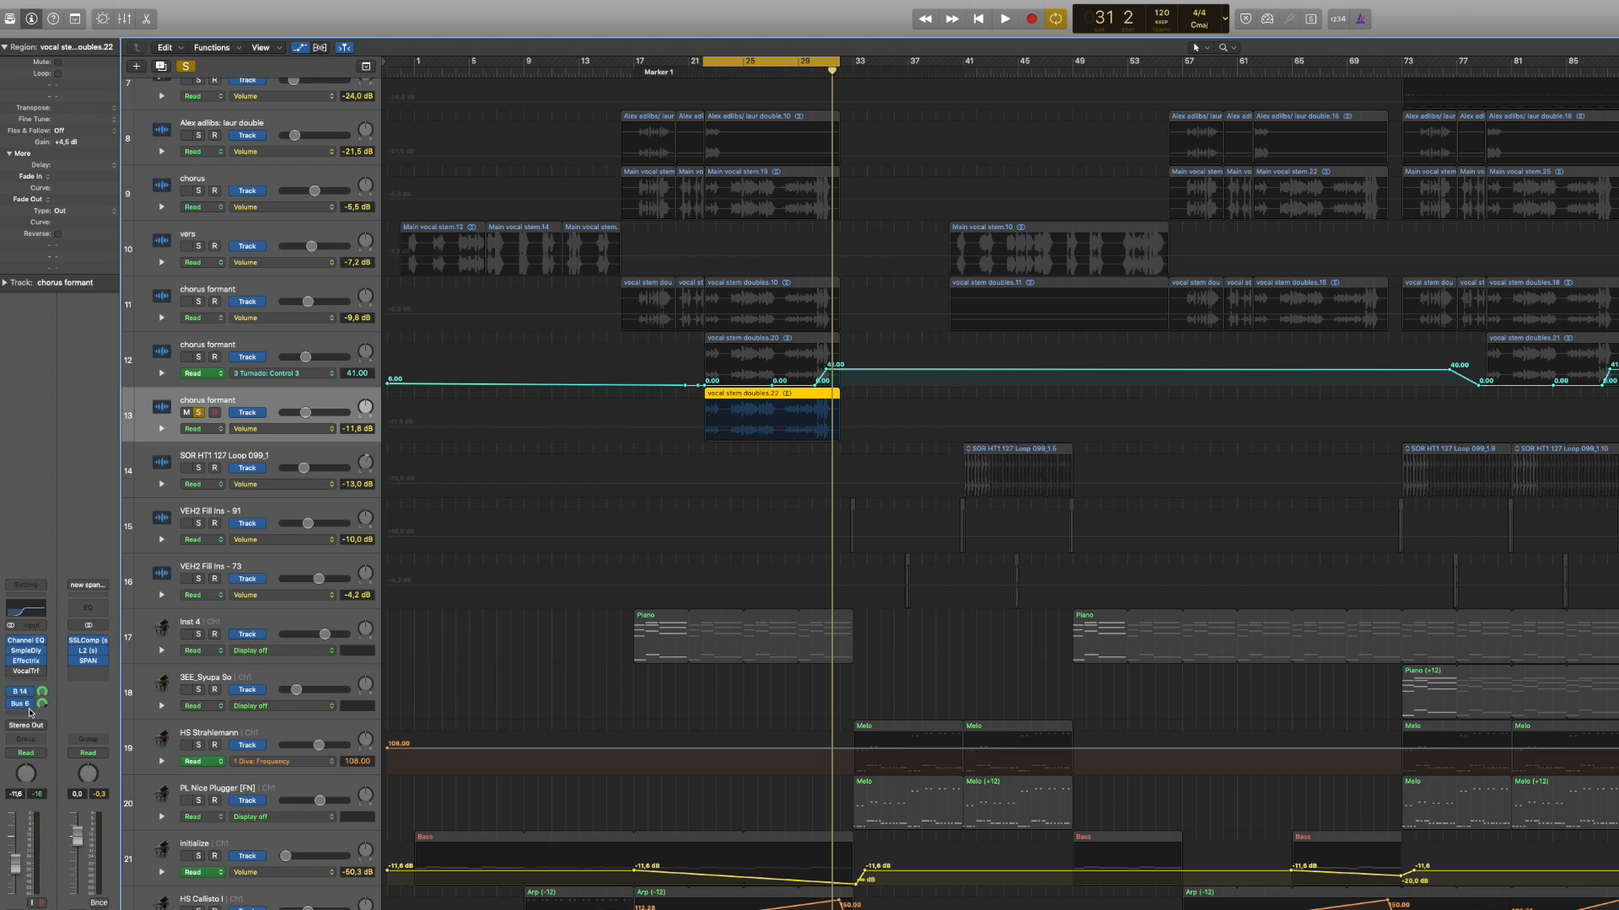
# Step: Add a send to Bus 20 on the selected chorus formant track
pyautogui.click(25, 705)
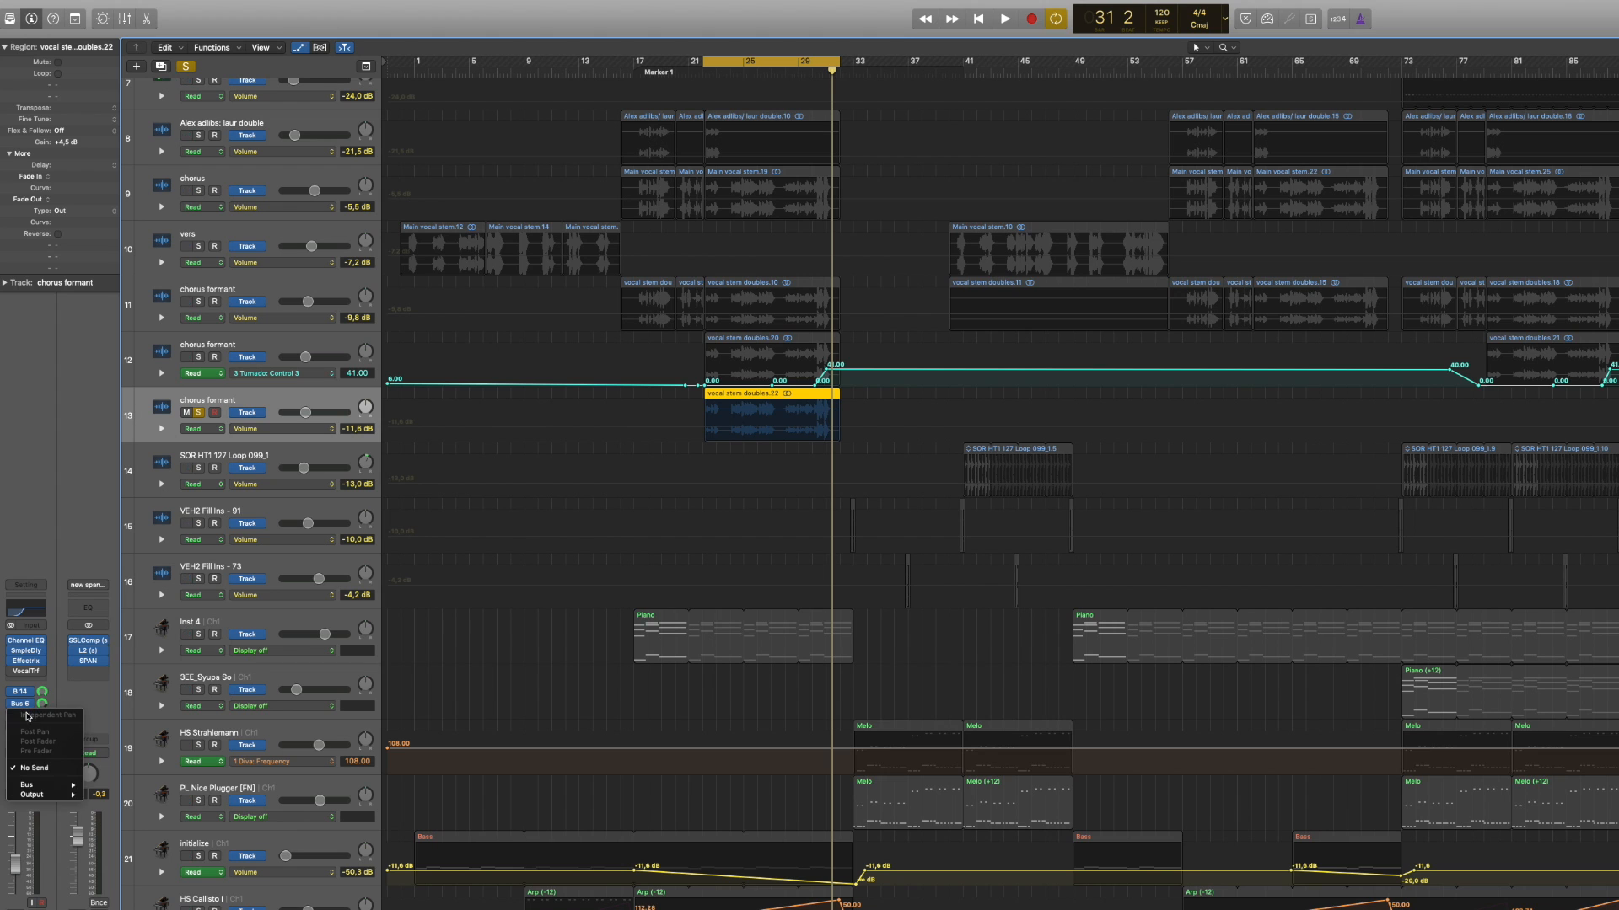
pyautogui.moveTo(42, 787)
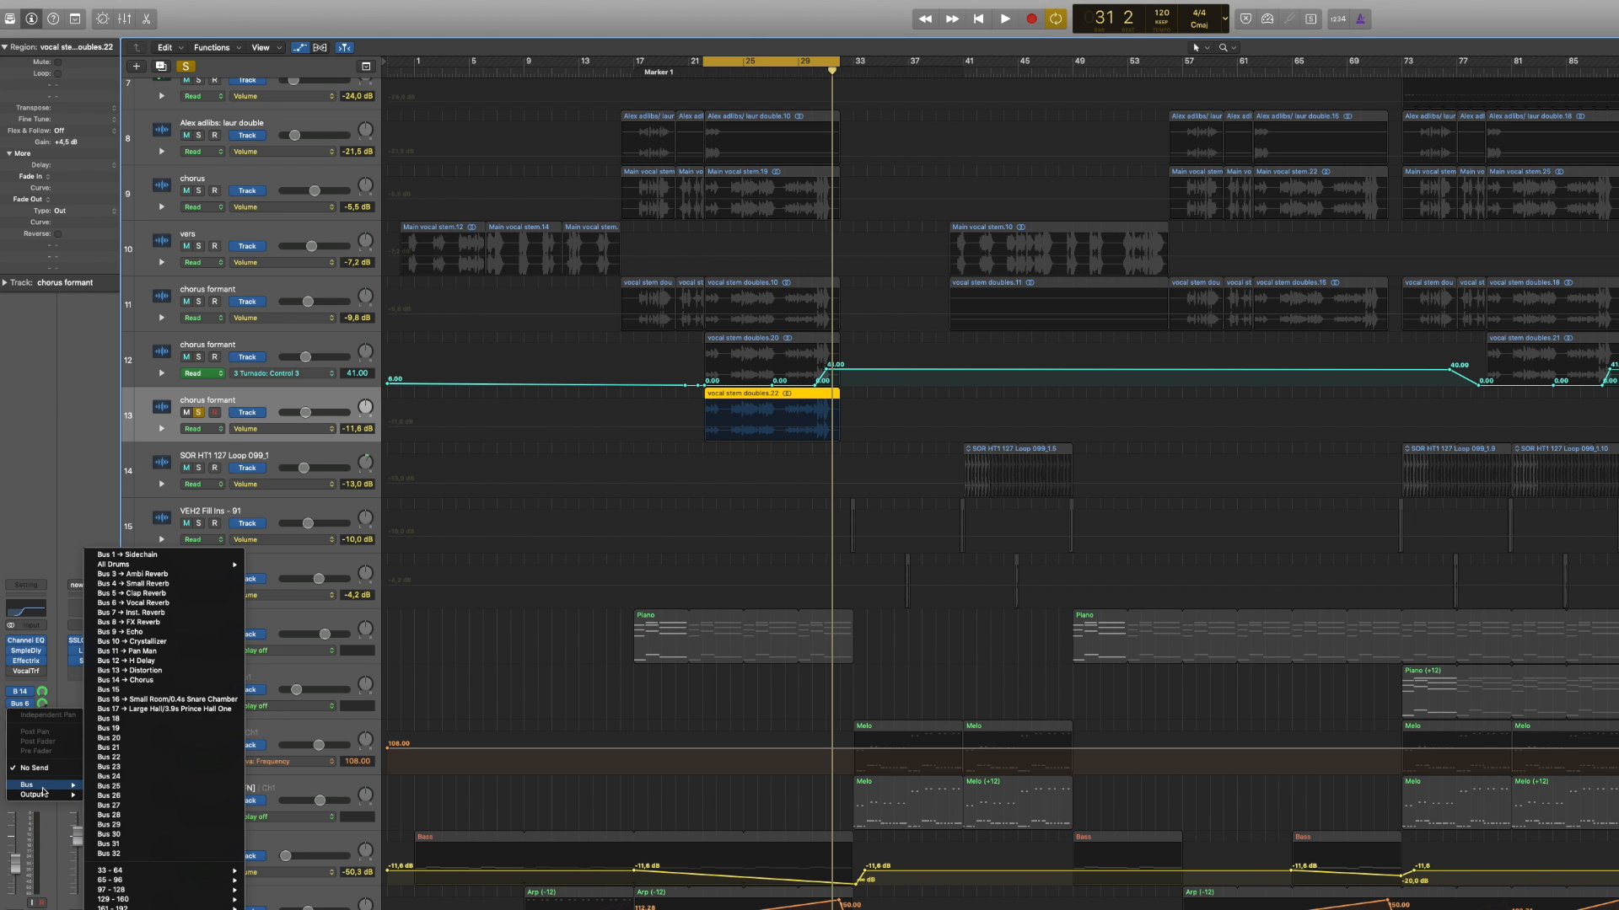
pyautogui.click(142, 739)
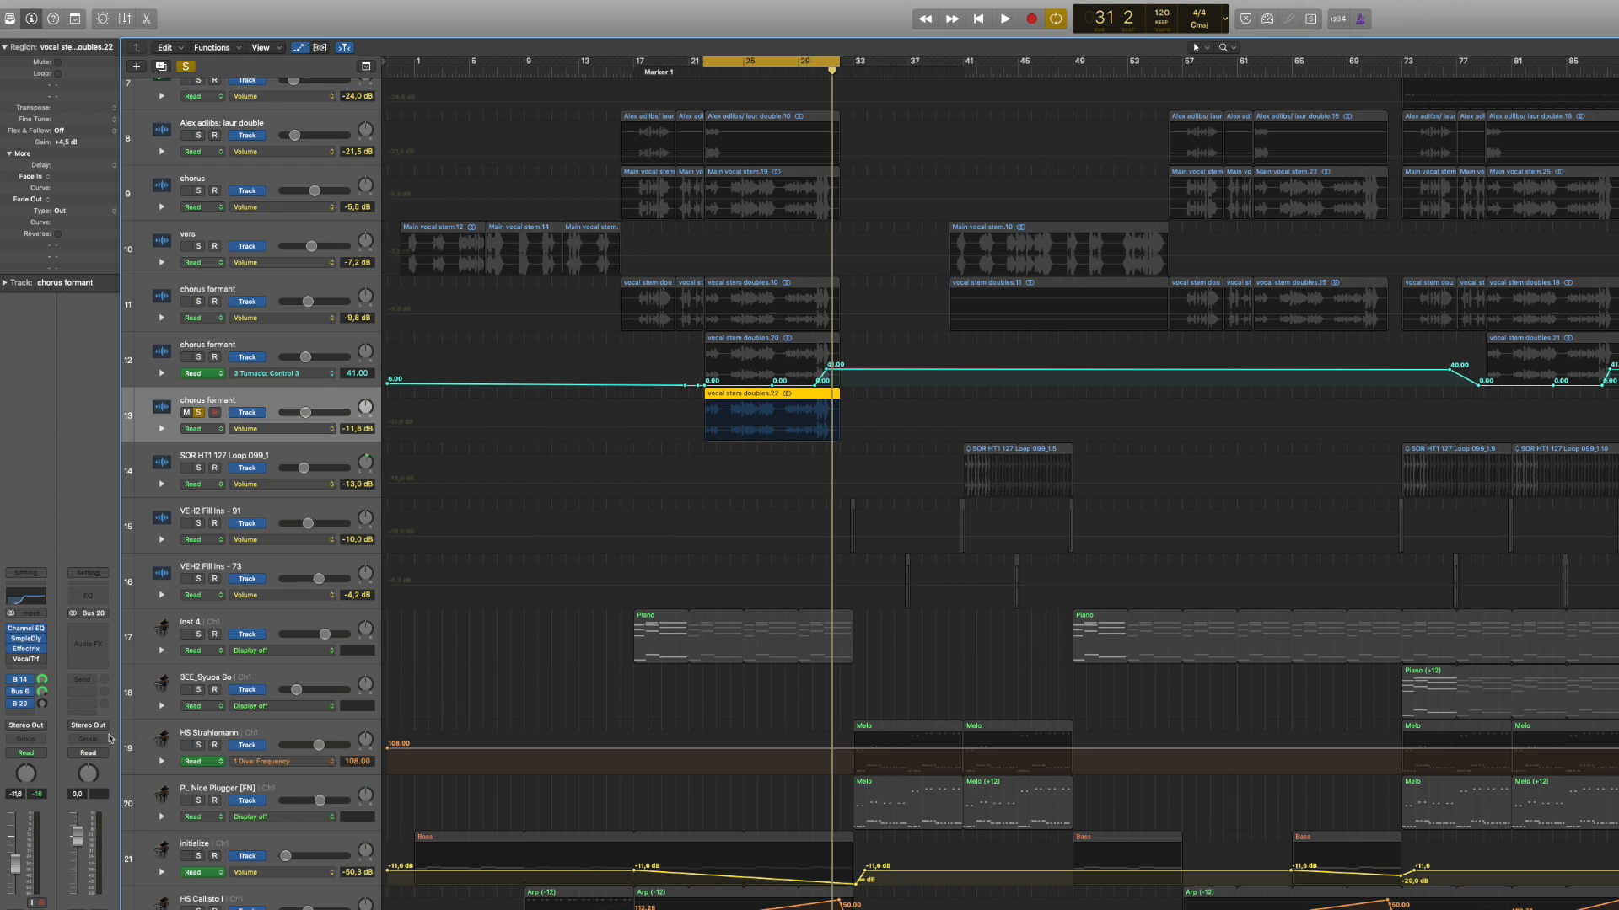
# Step: Insert a stereo Soundtoys Crystallizer on the Bus 20 aux channel and move its window clear of the track headers
pyautogui.click(80, 631)
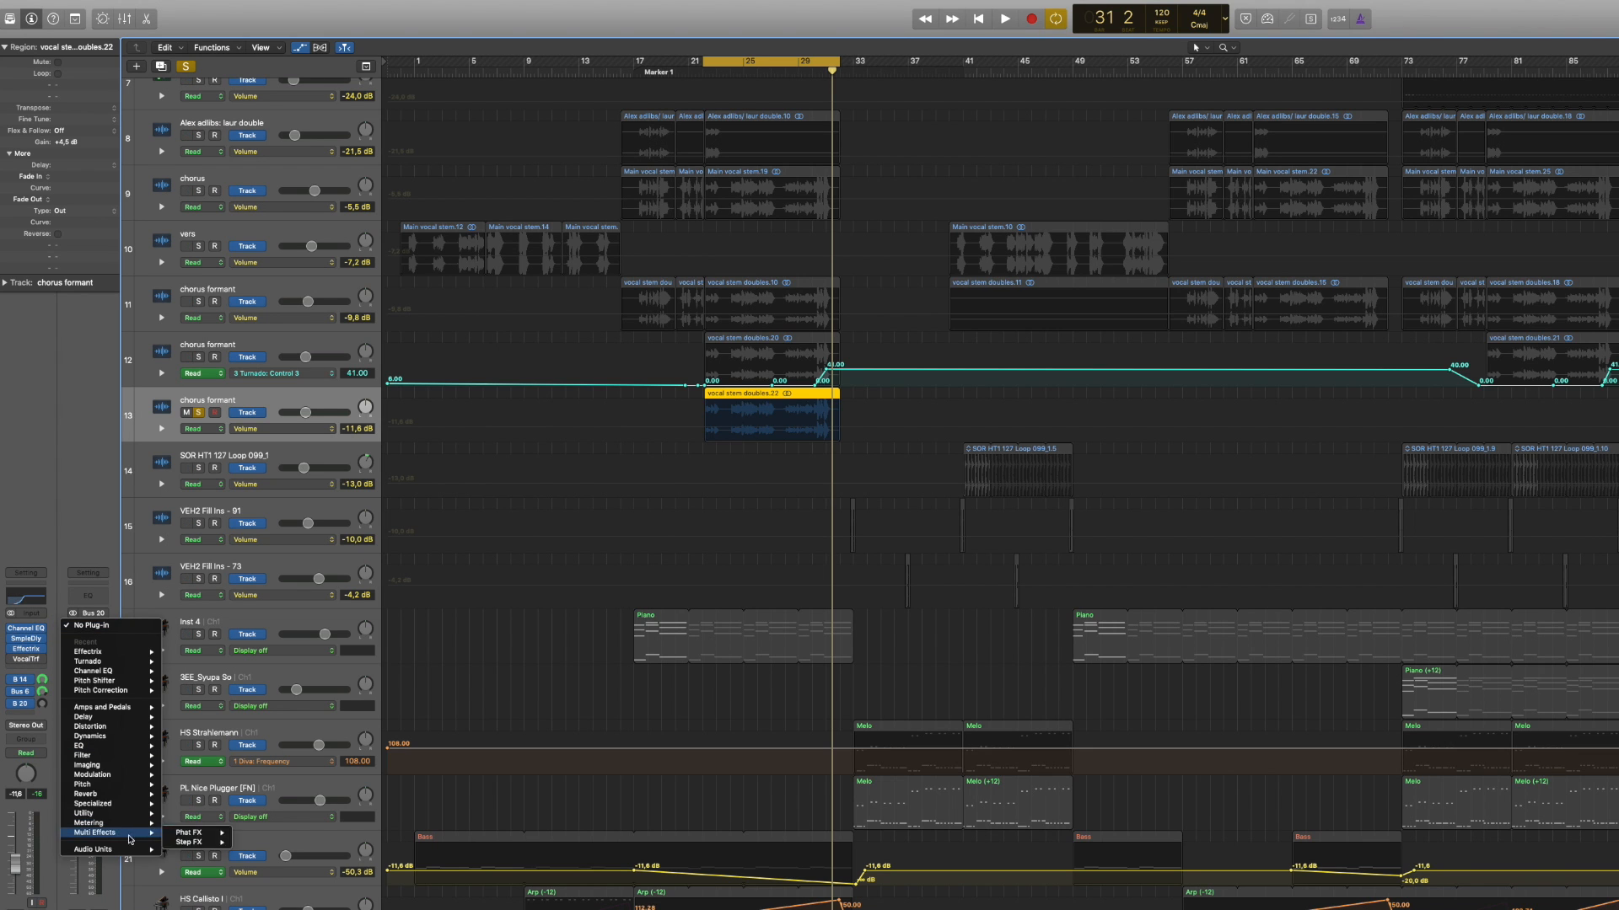
pyautogui.moveTo(129, 851)
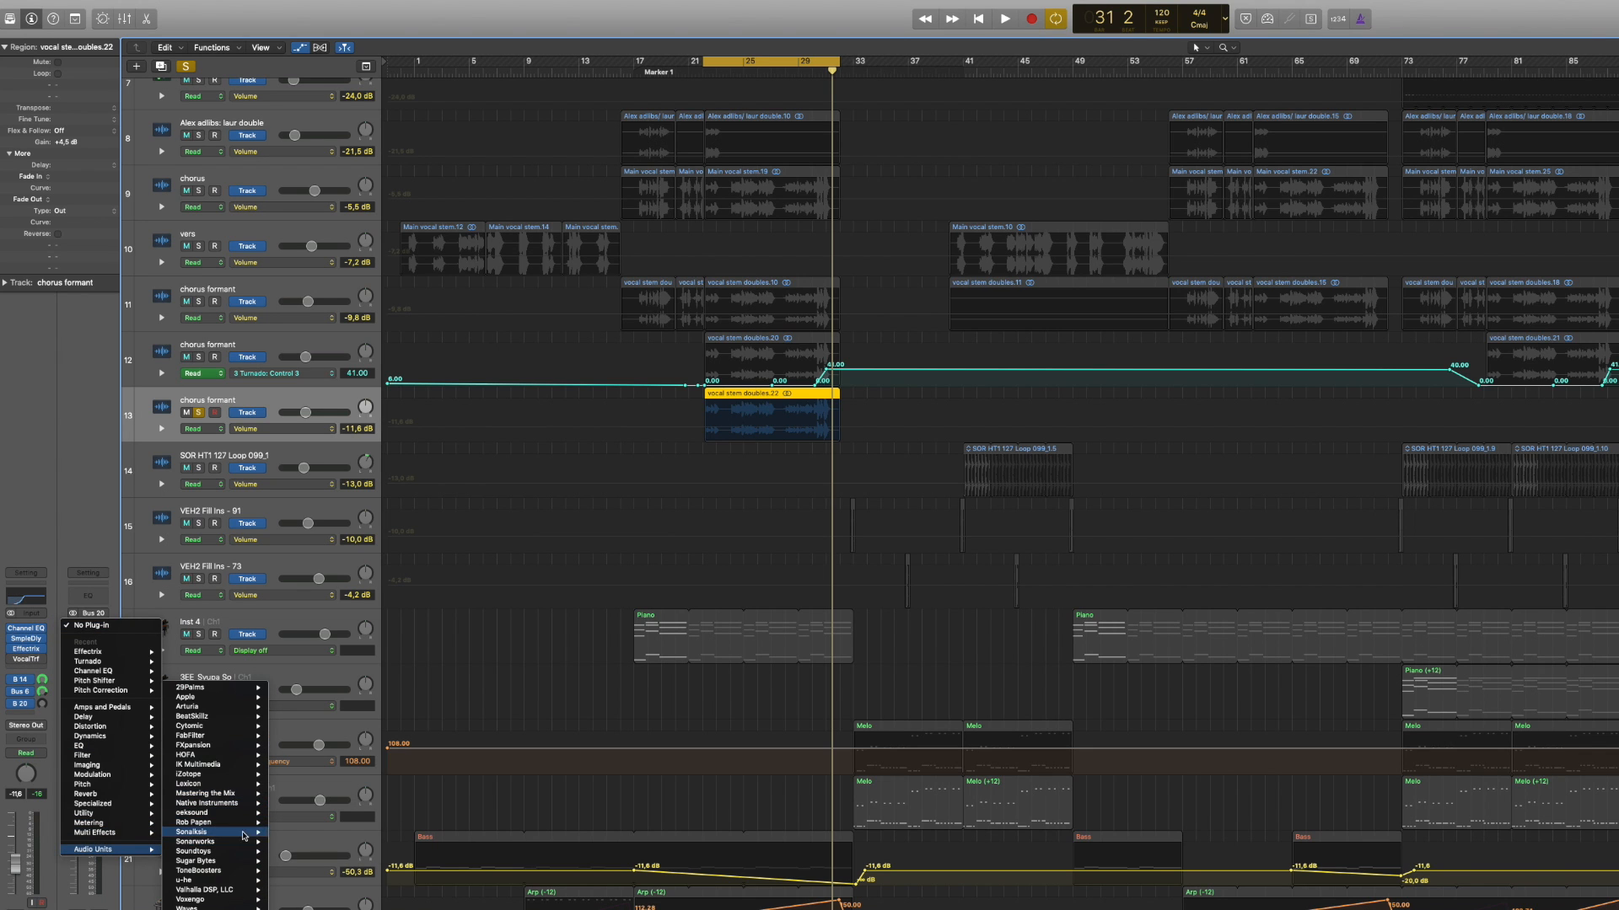
pyautogui.moveTo(241, 853)
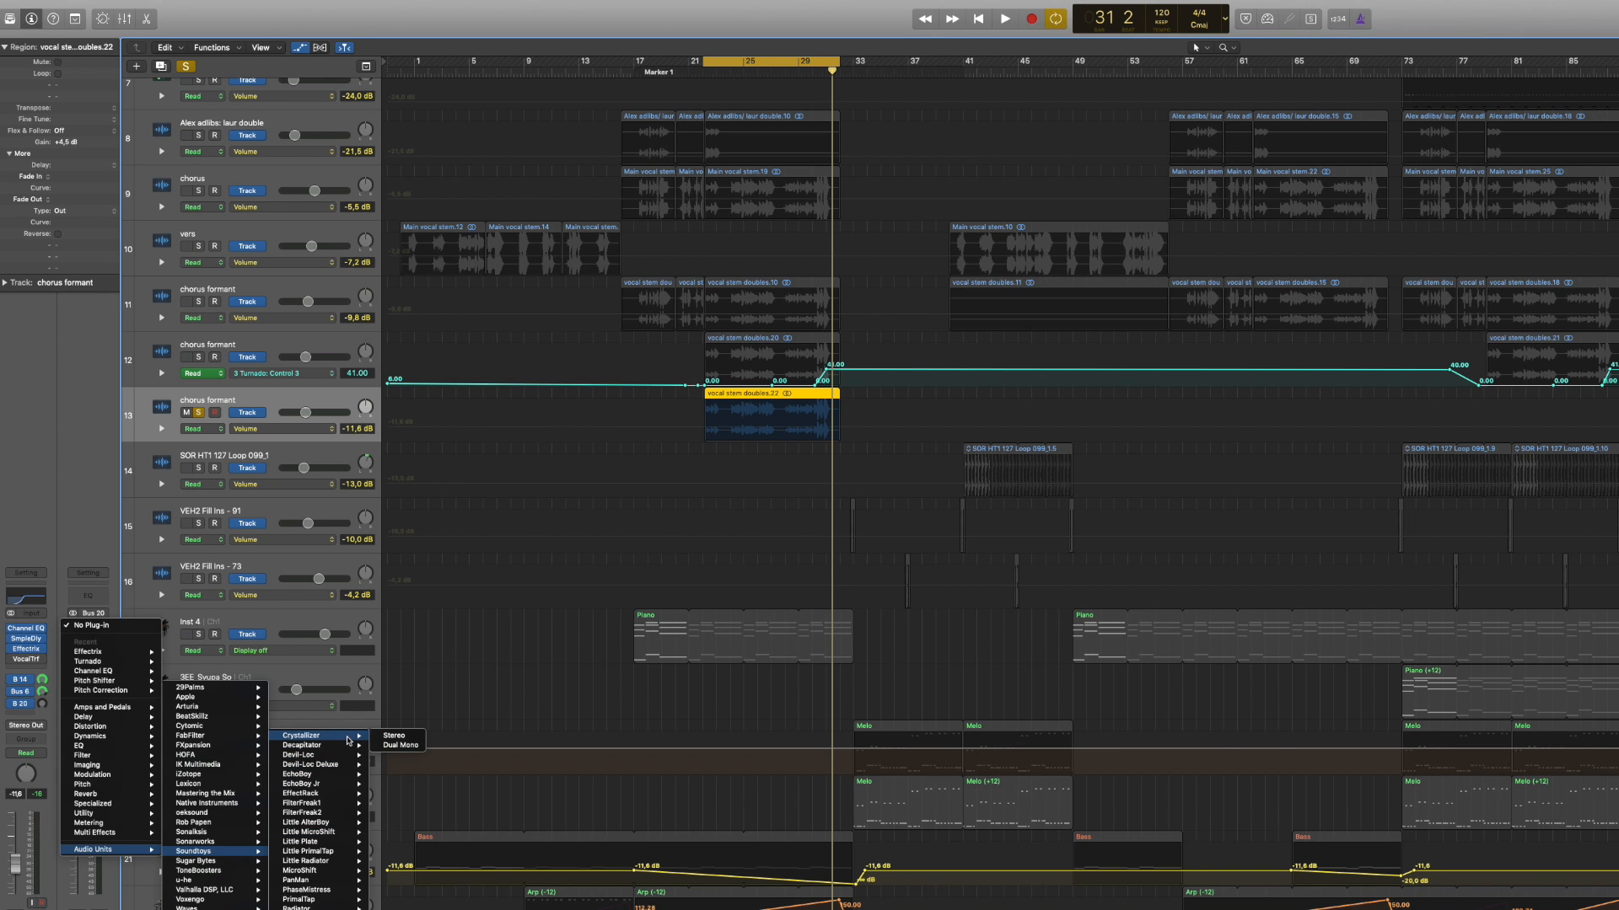
pyautogui.click(394, 739)
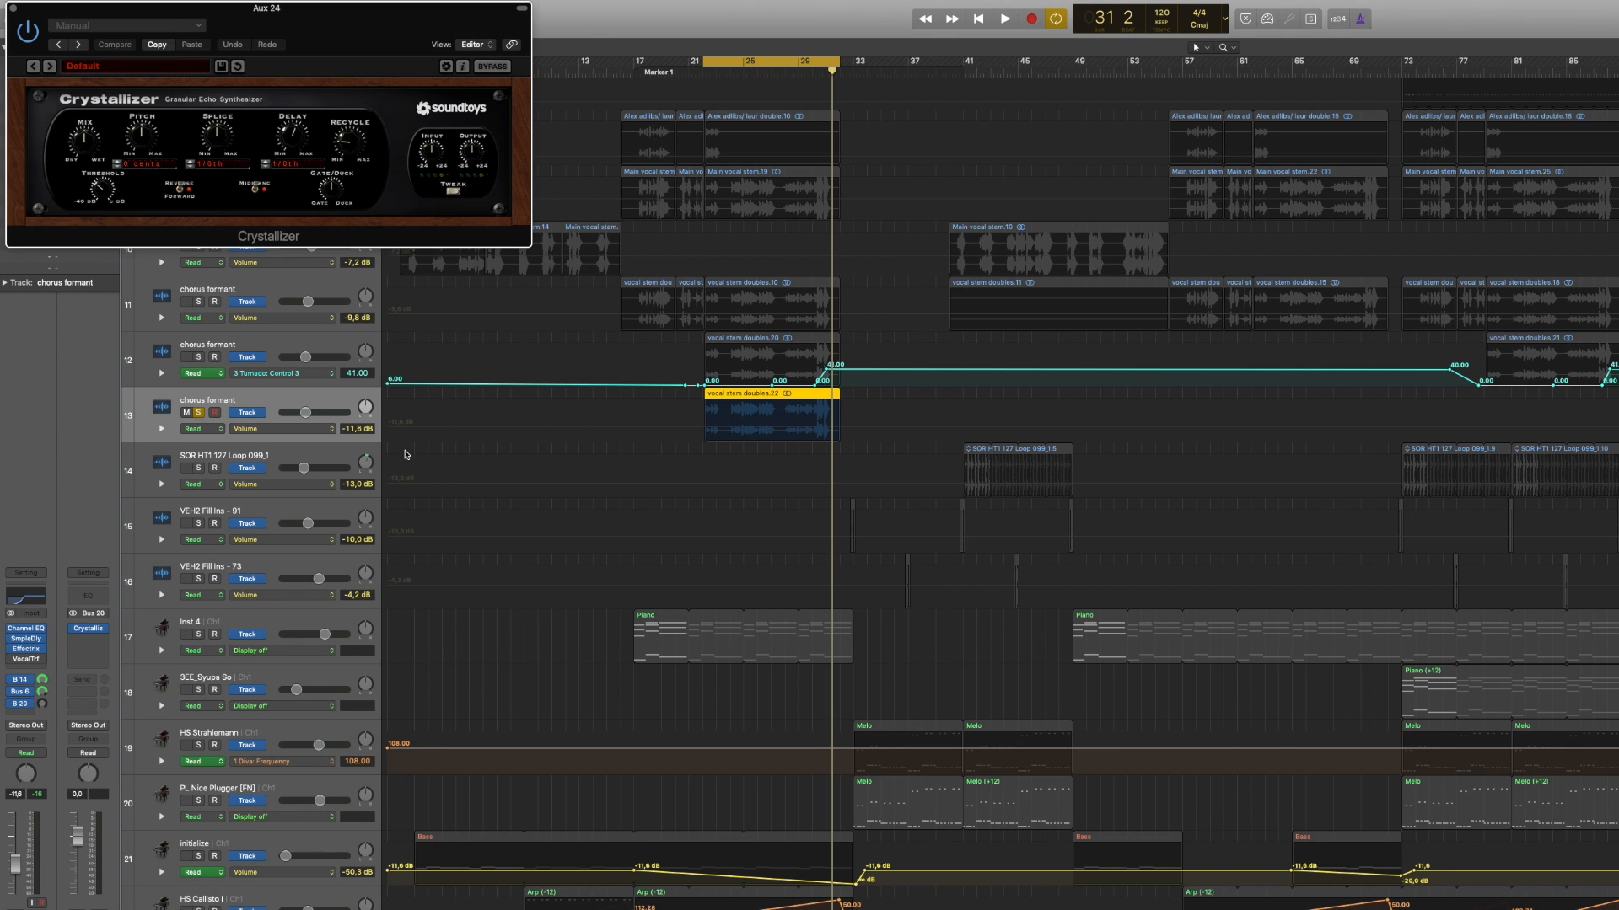
pyautogui.moveTo(280, 25); pyautogui.dragTo(1290, 116)
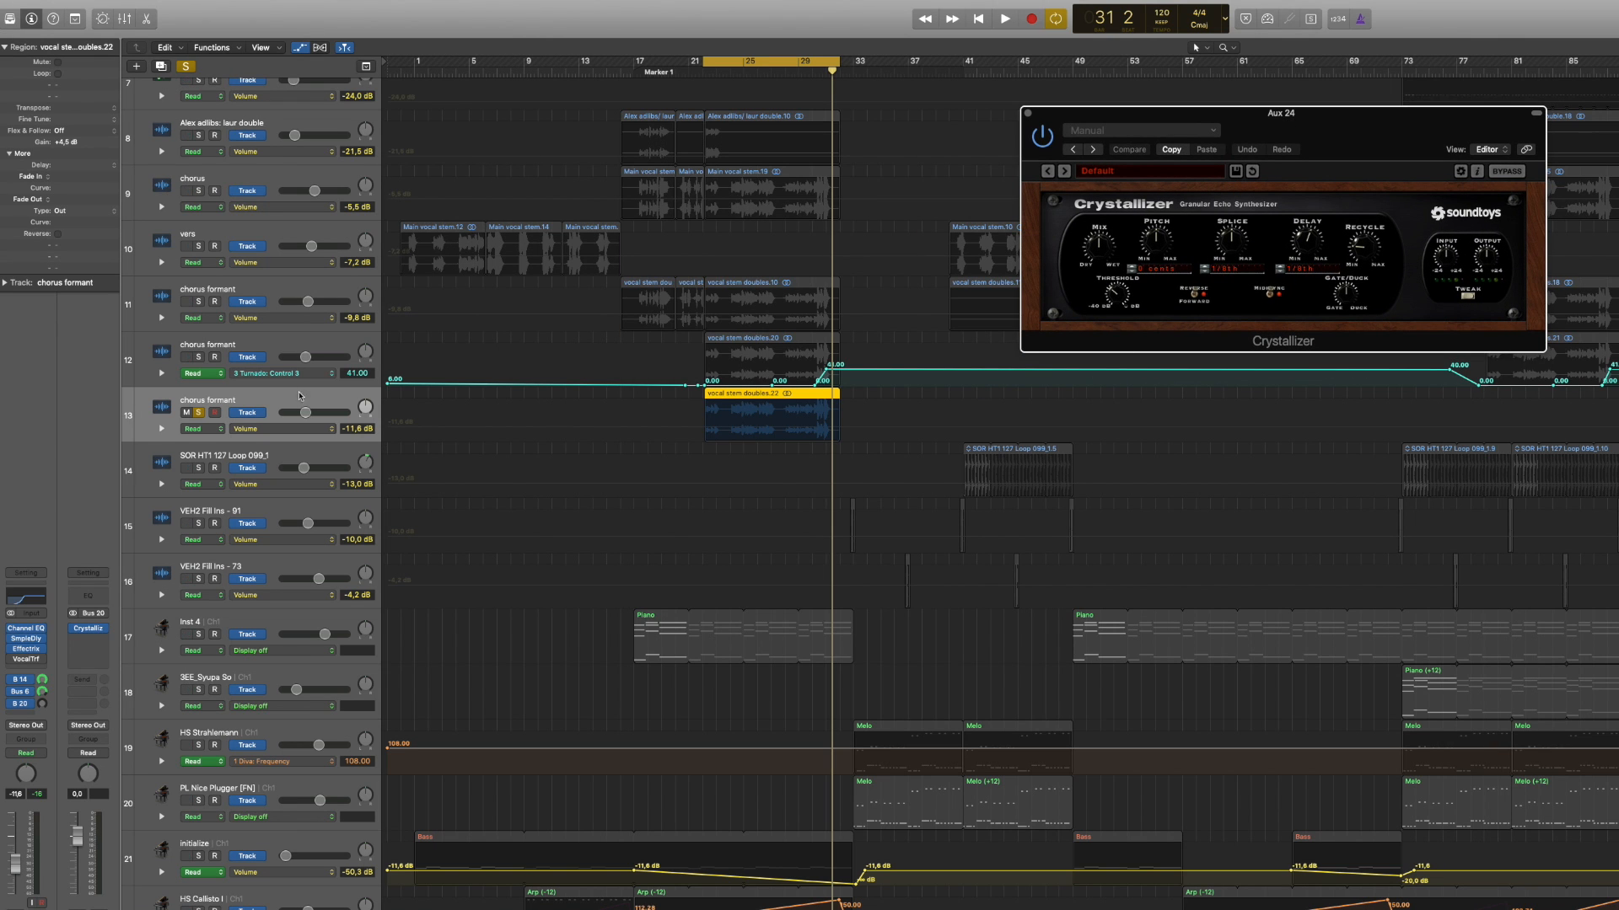
# Step: Play the cycled section and audition successive Crystallizer presets, including Accordion Crystals and Crystal Builder
pyautogui.press('space')
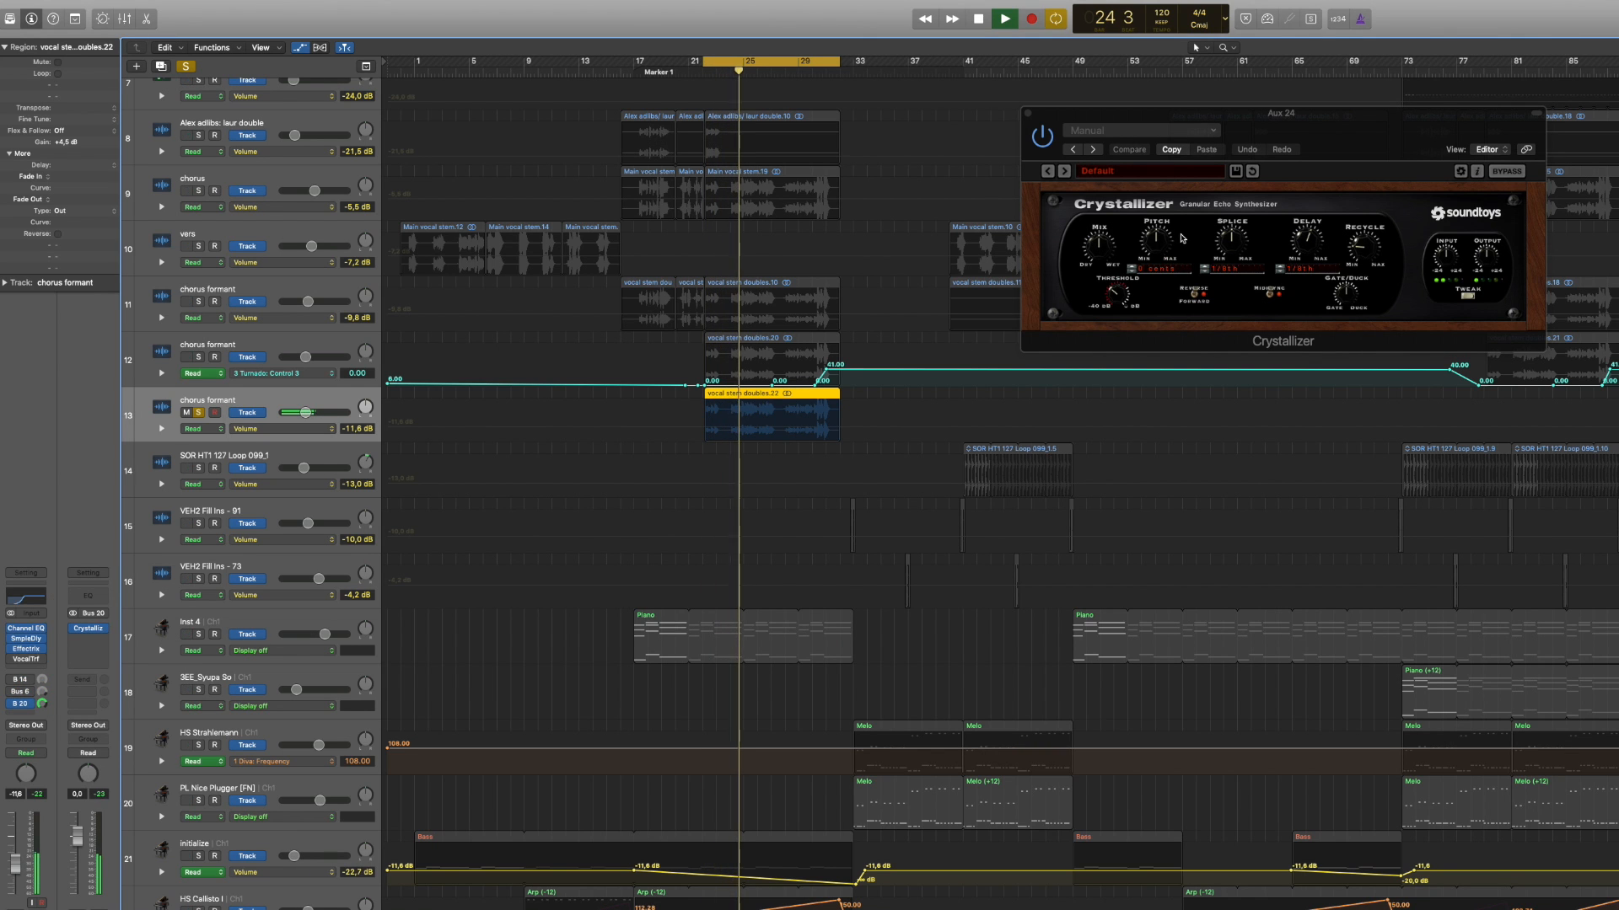
pyautogui.click(1065, 171)
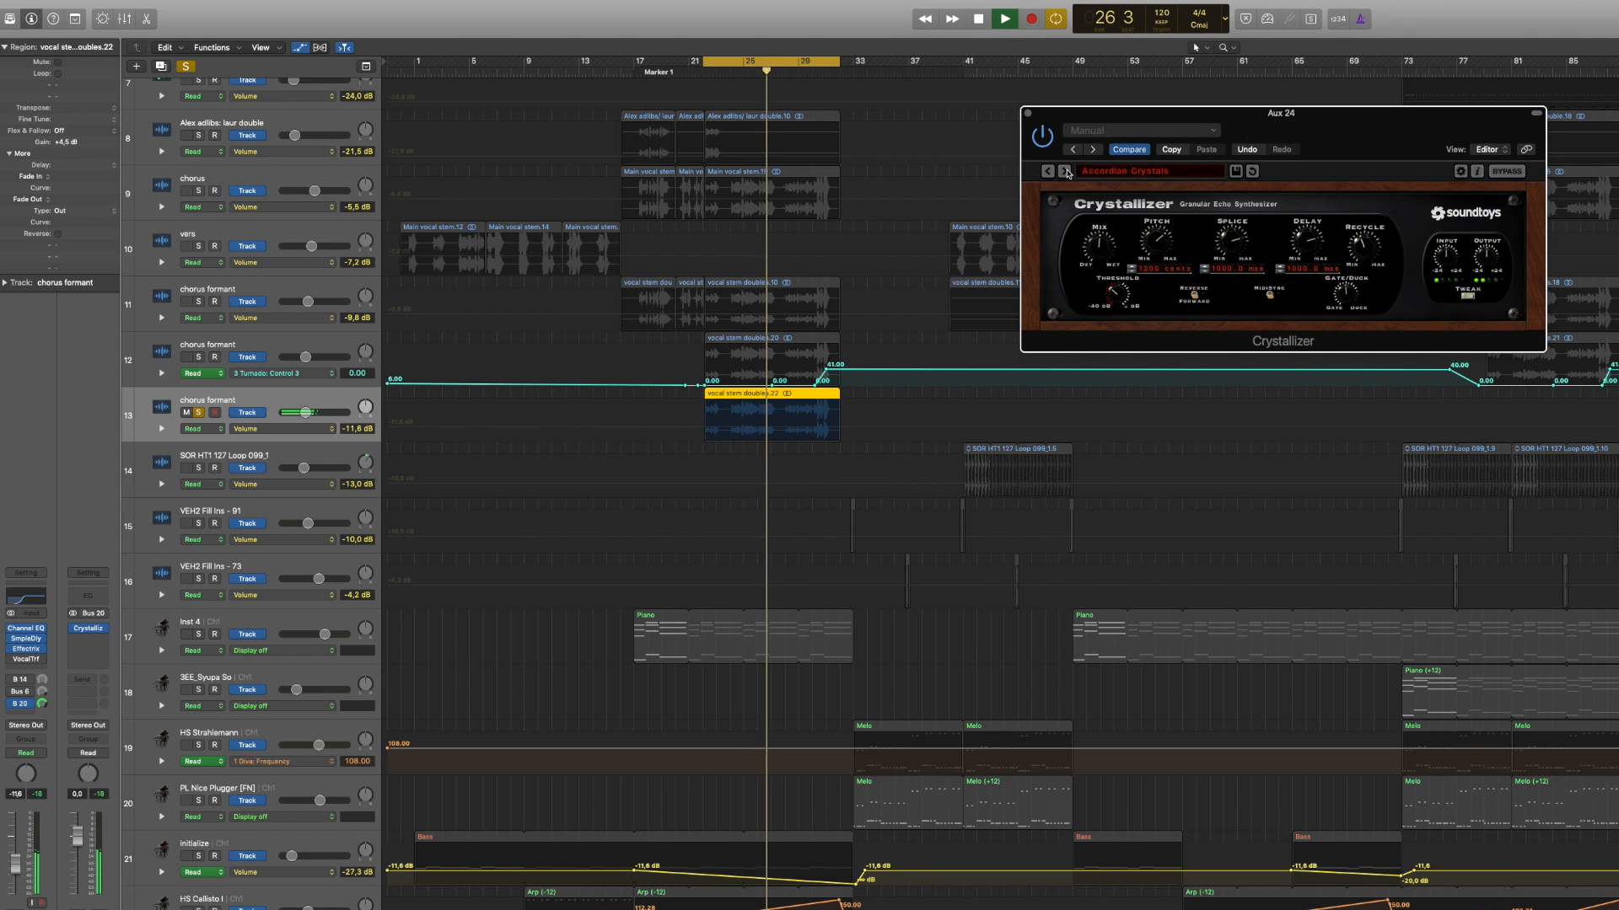
pyautogui.click(1064, 171)
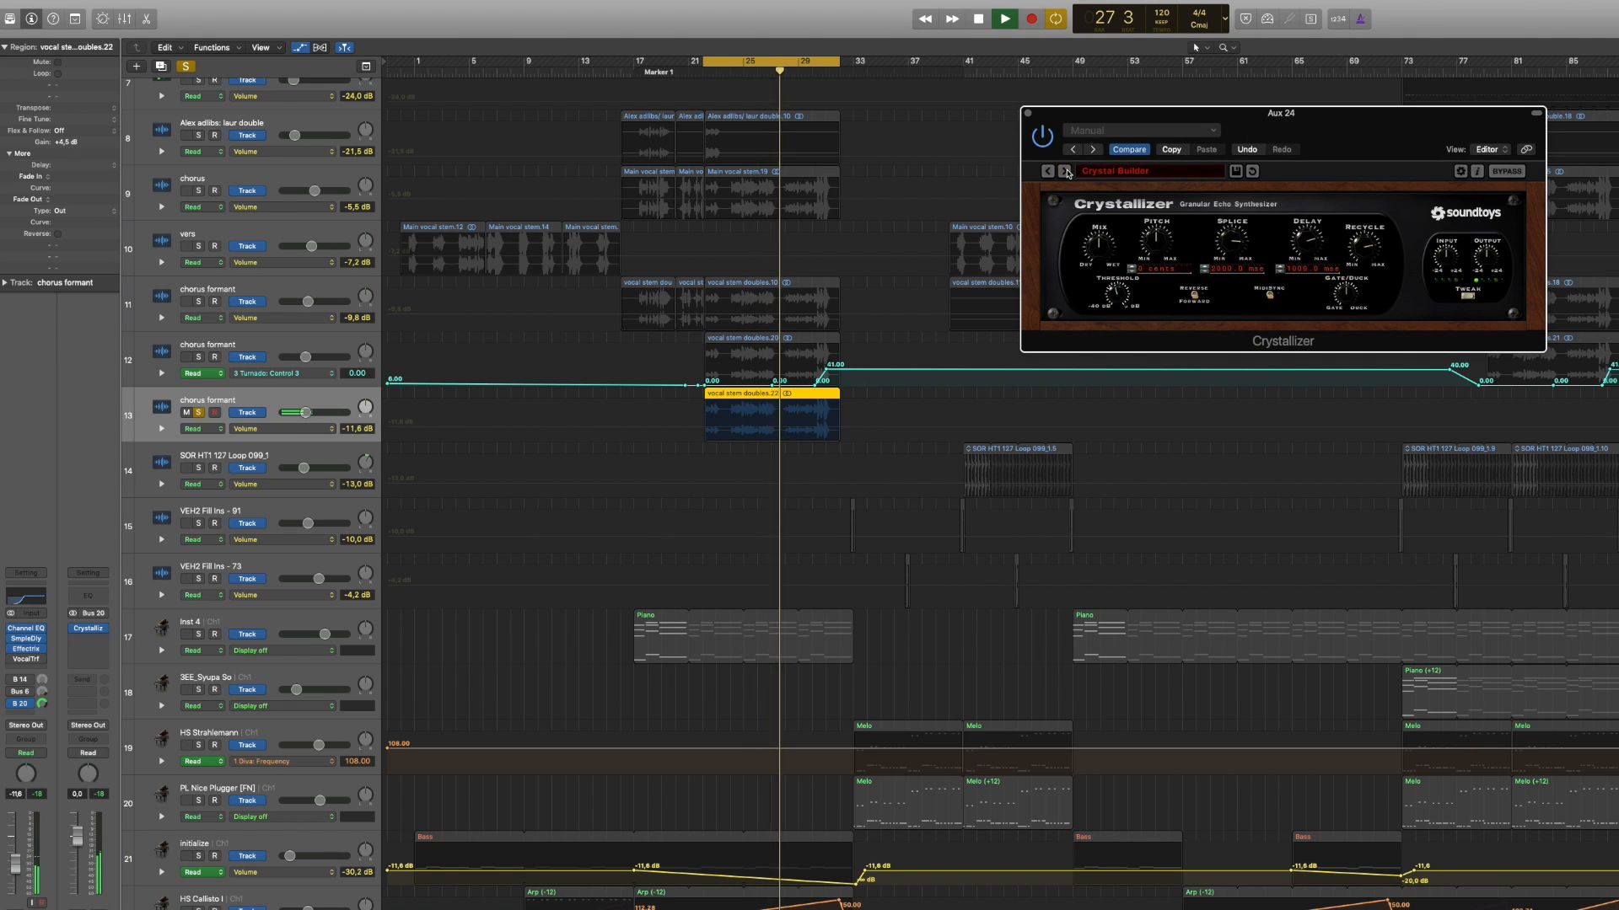
pyautogui.click(1065, 171)
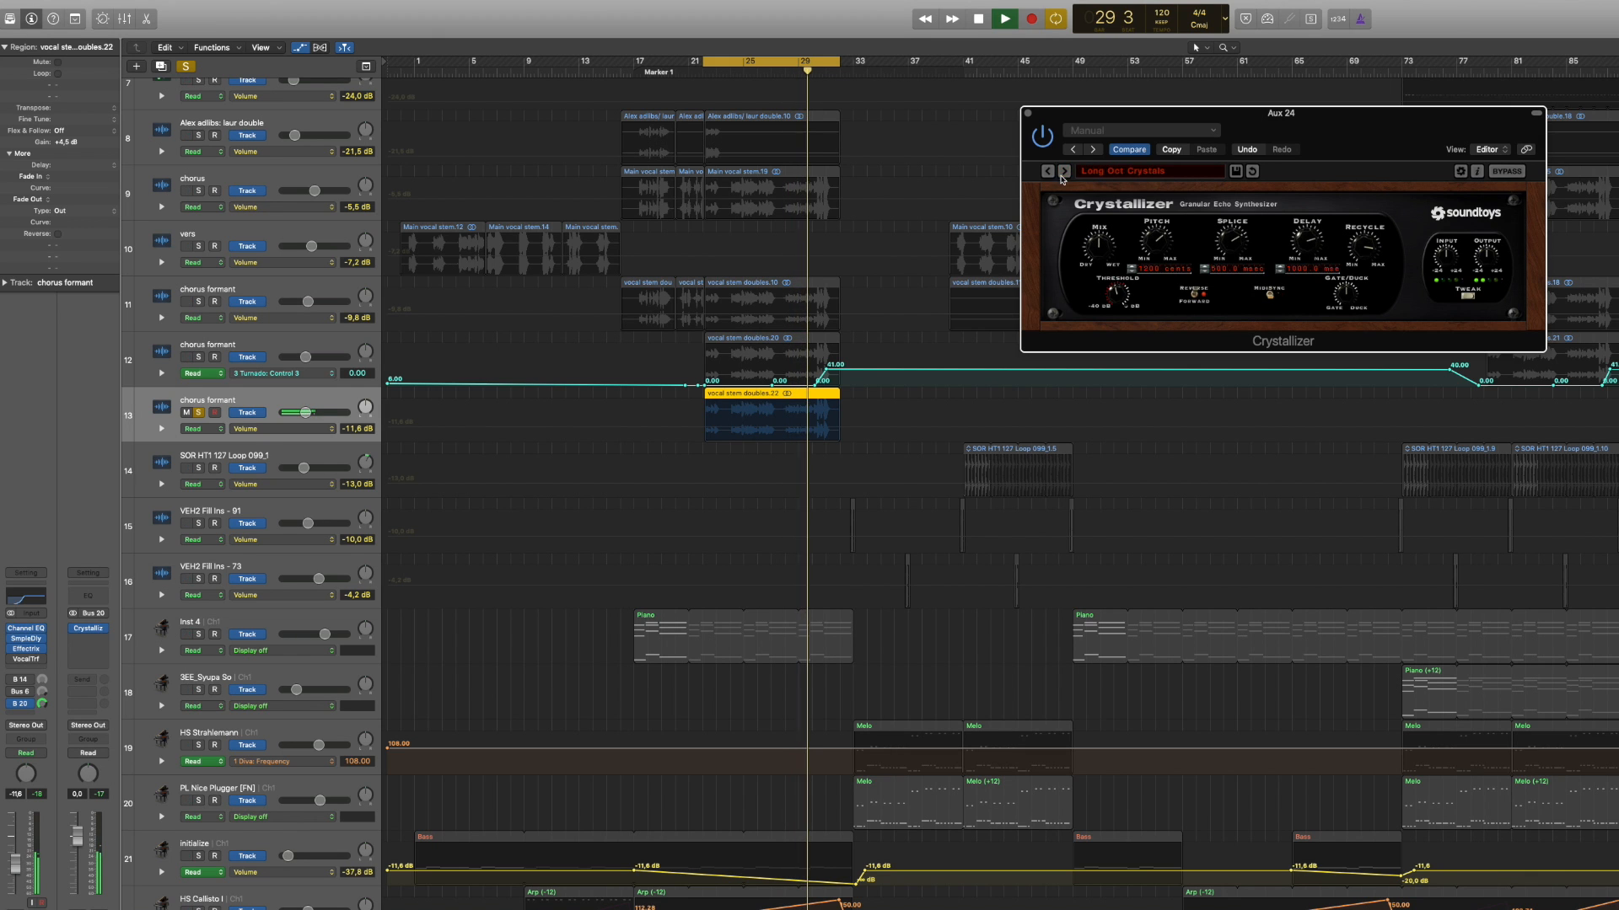
# Step: Load a preset from Crystallizer's 04 Echo category, listen to it and stop playback
pyautogui.click(1119, 173)
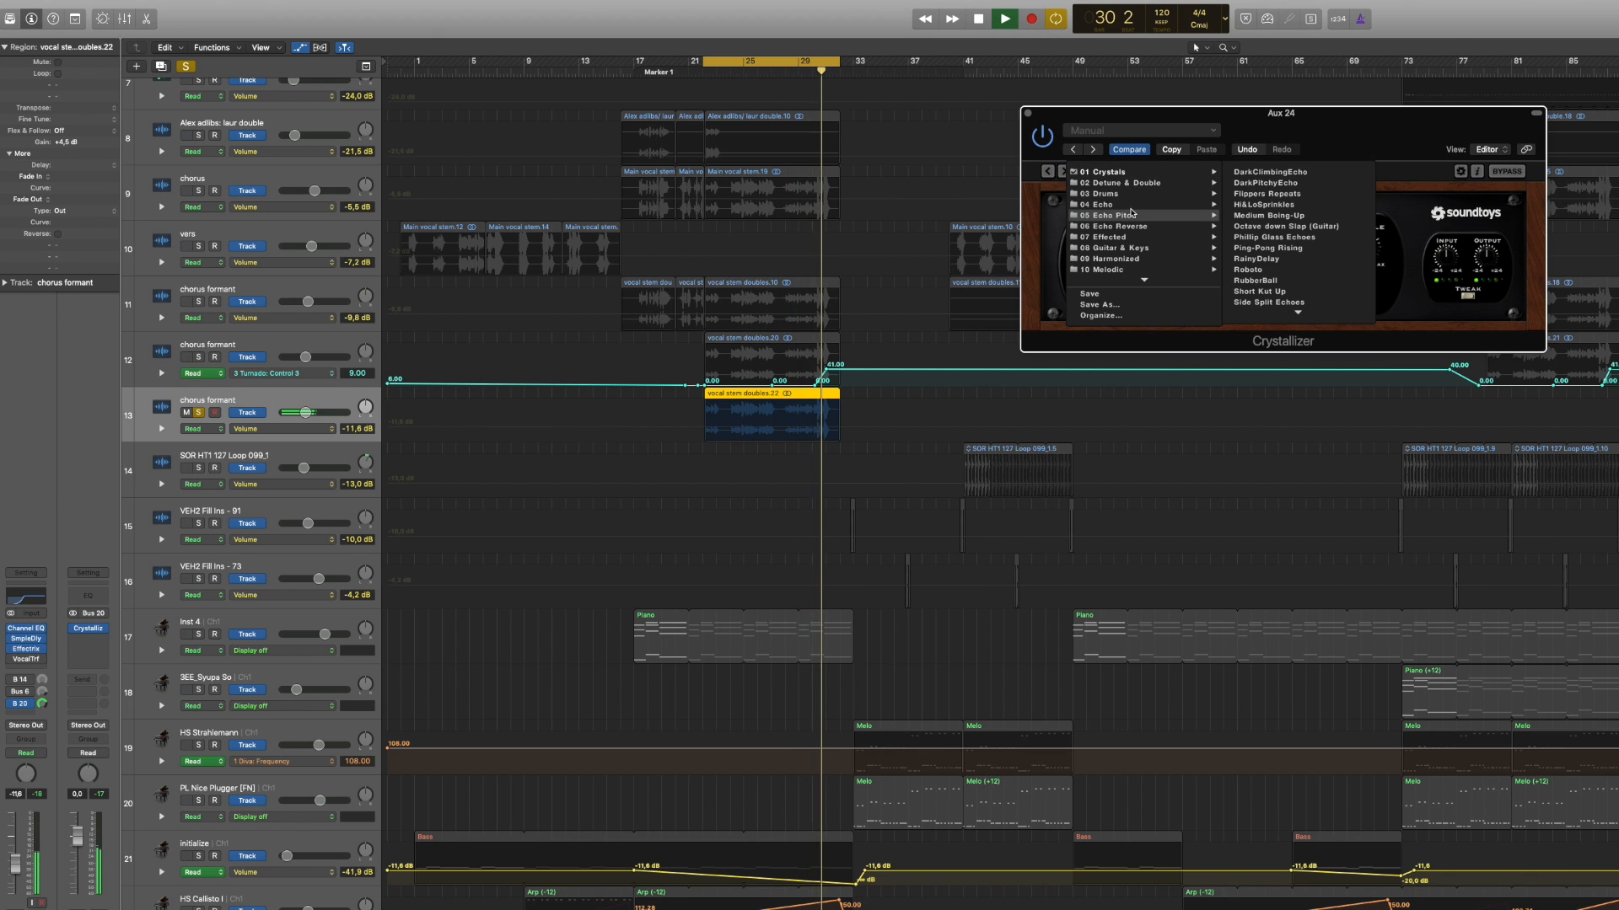
pyautogui.moveTo(1144, 211)
pyautogui.click(1256, 205)
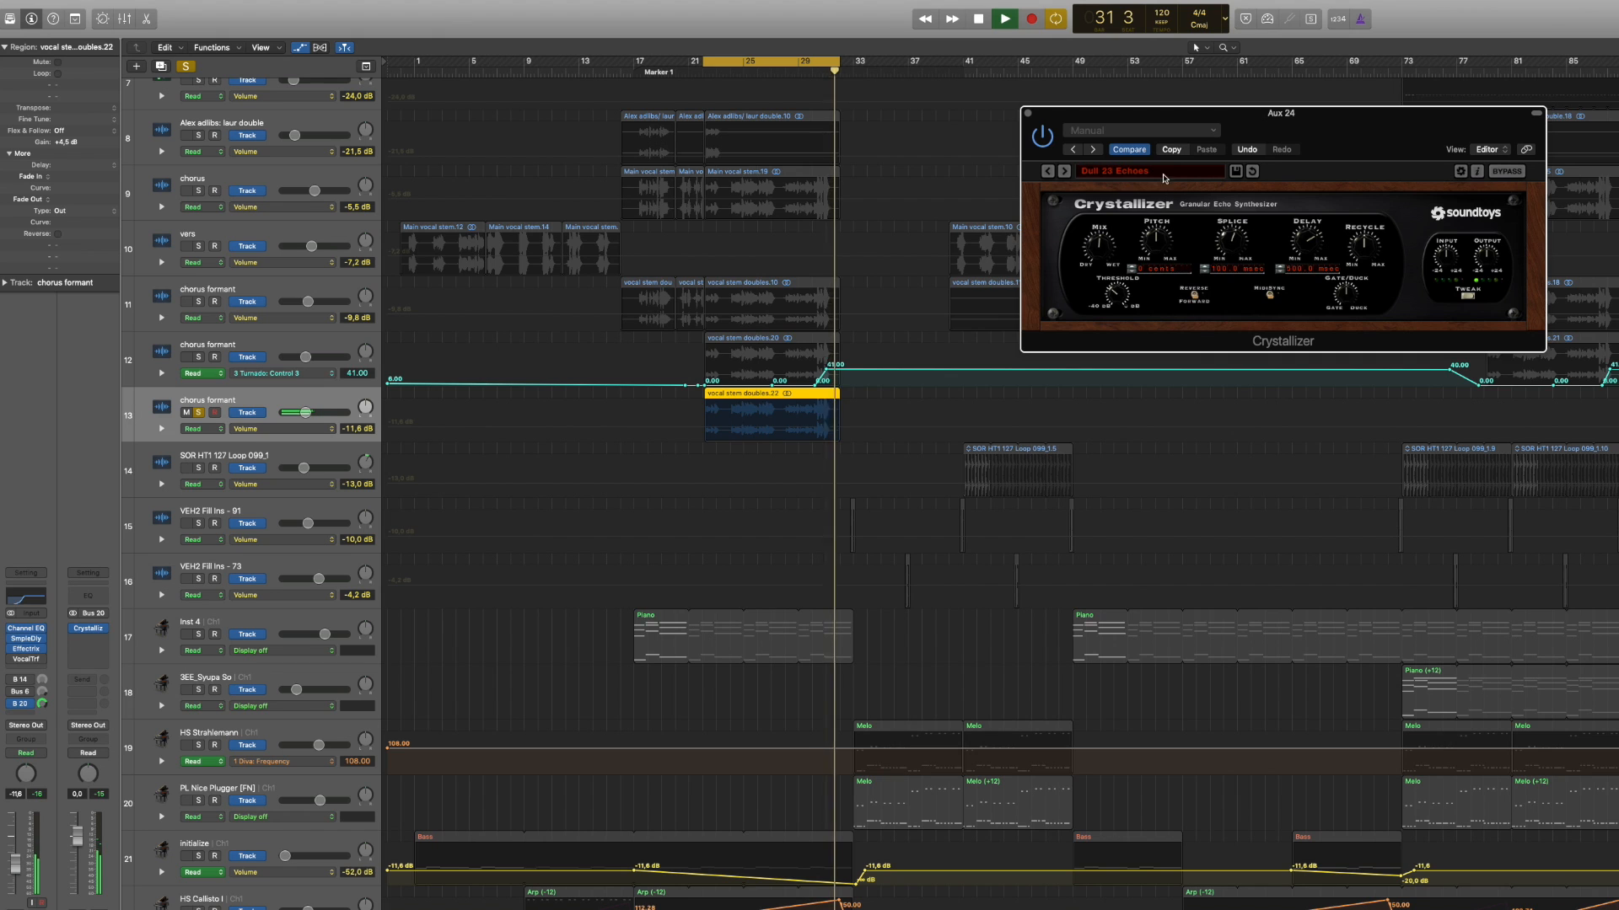
pyautogui.press('space')
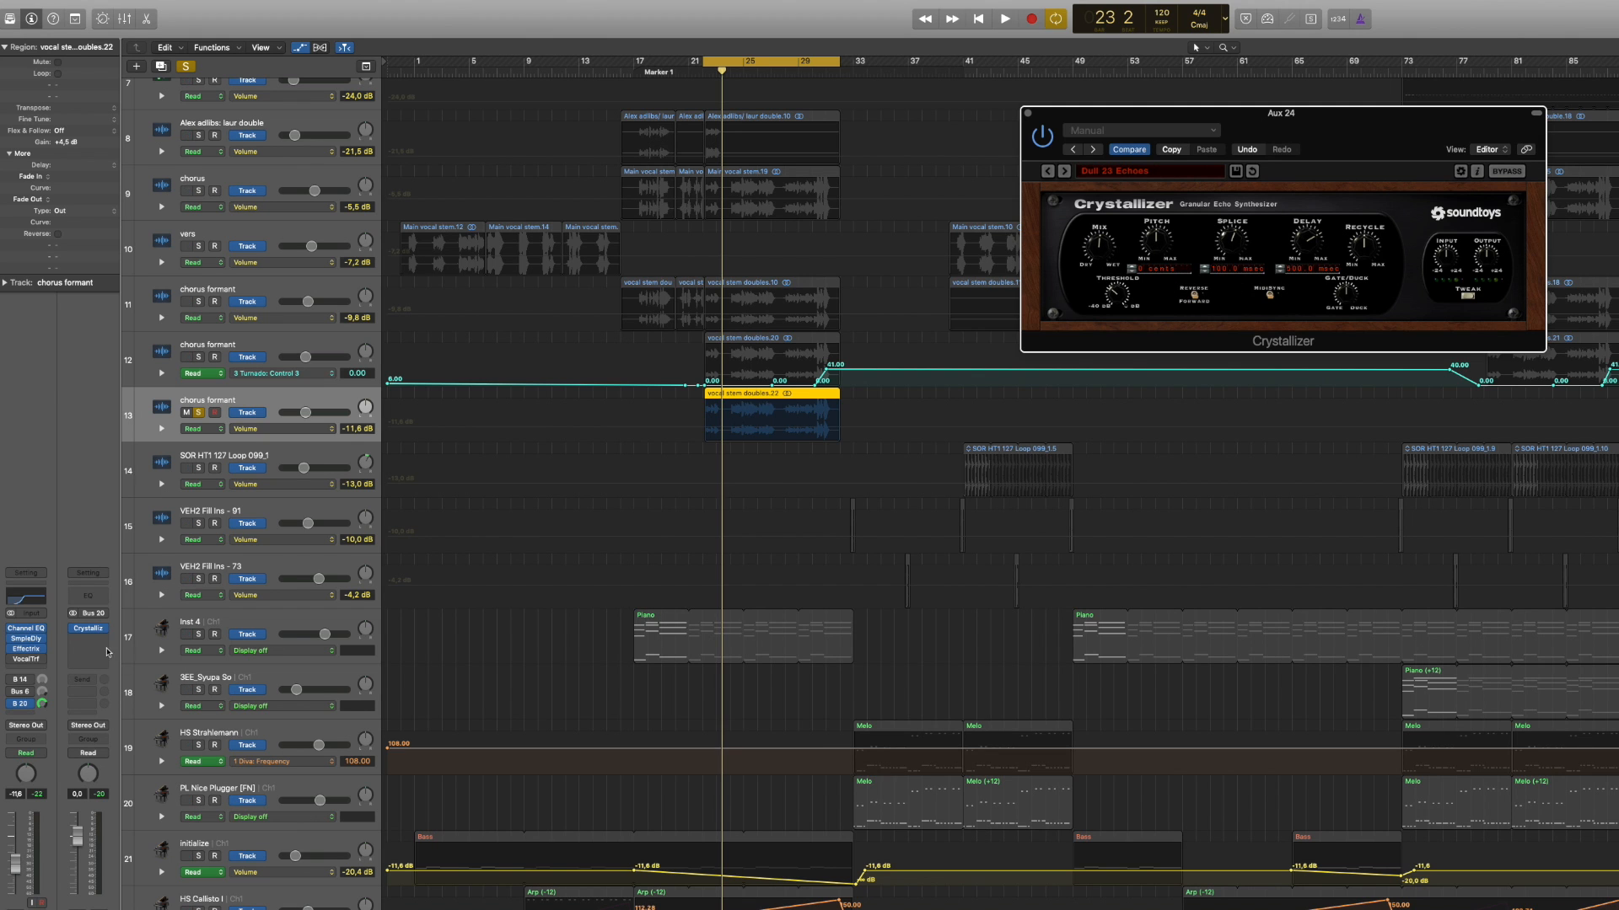
# Step: Replace Crystallizer on the Bus 20 aux with a stereo Soundtoys EchoBoy
pyautogui.click(107, 630)
pyautogui.moveTo(124, 874)
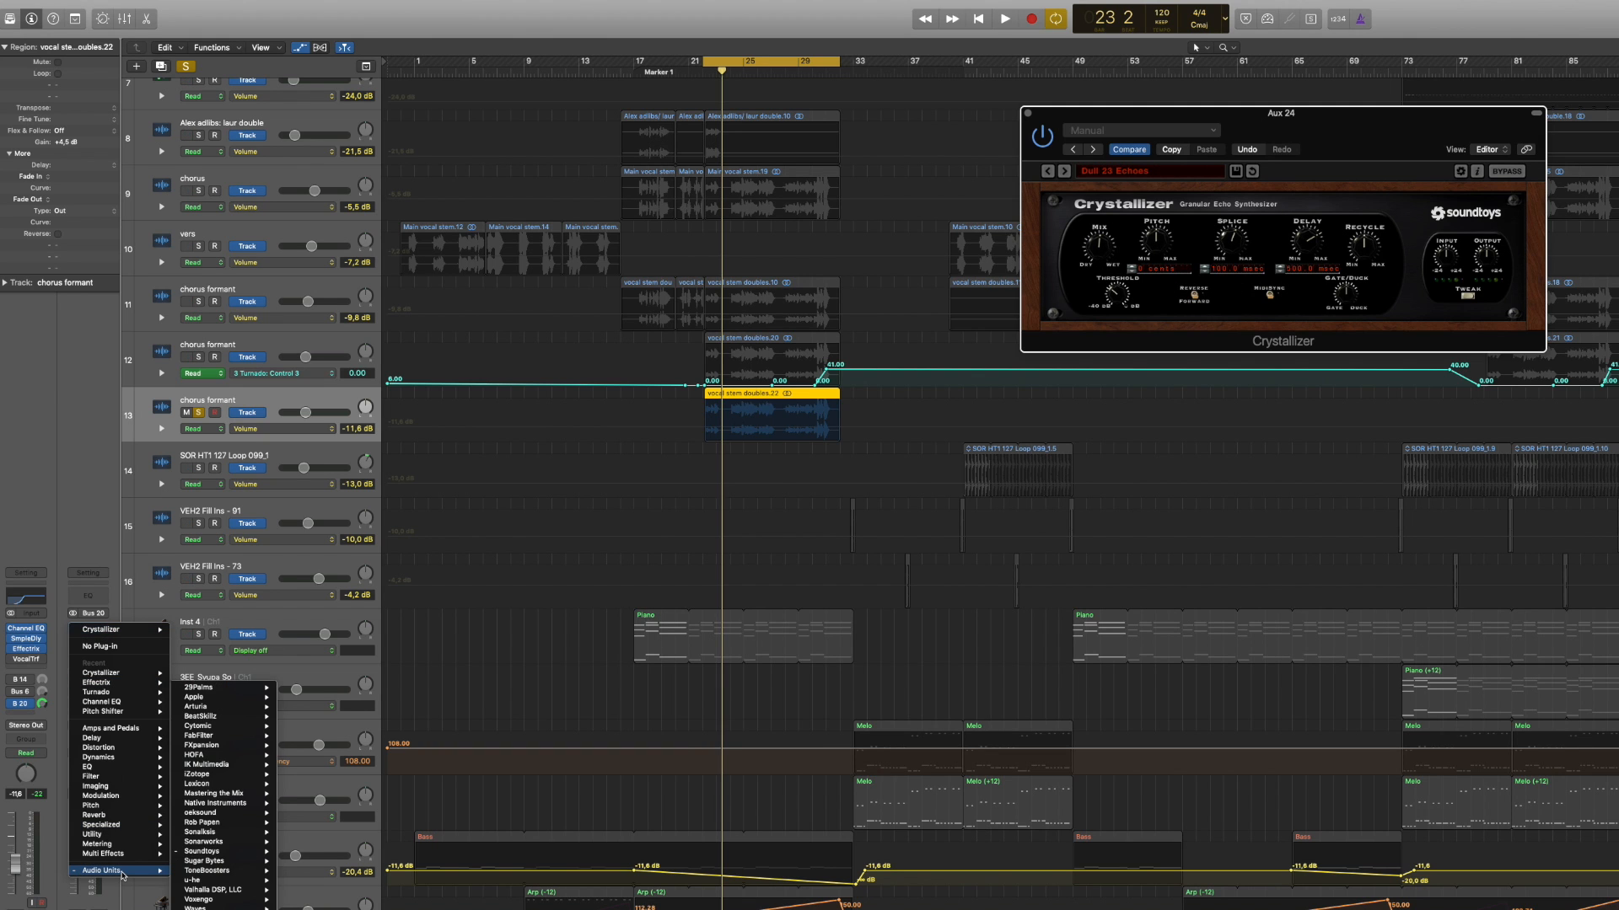
pyautogui.moveTo(241, 853)
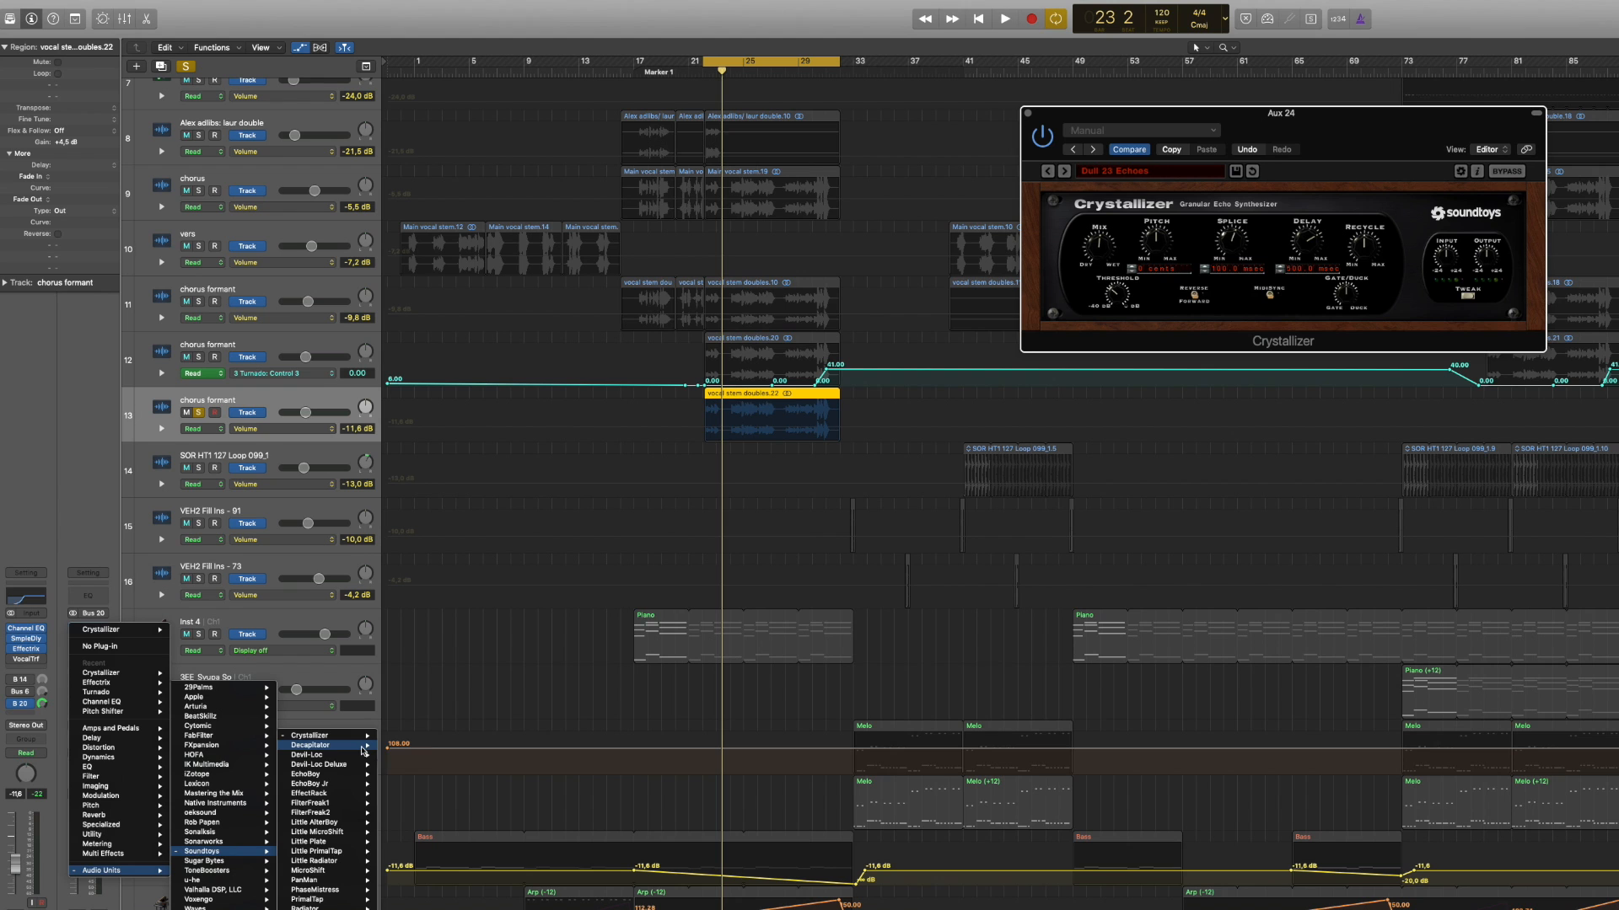
pyautogui.click(399, 775)
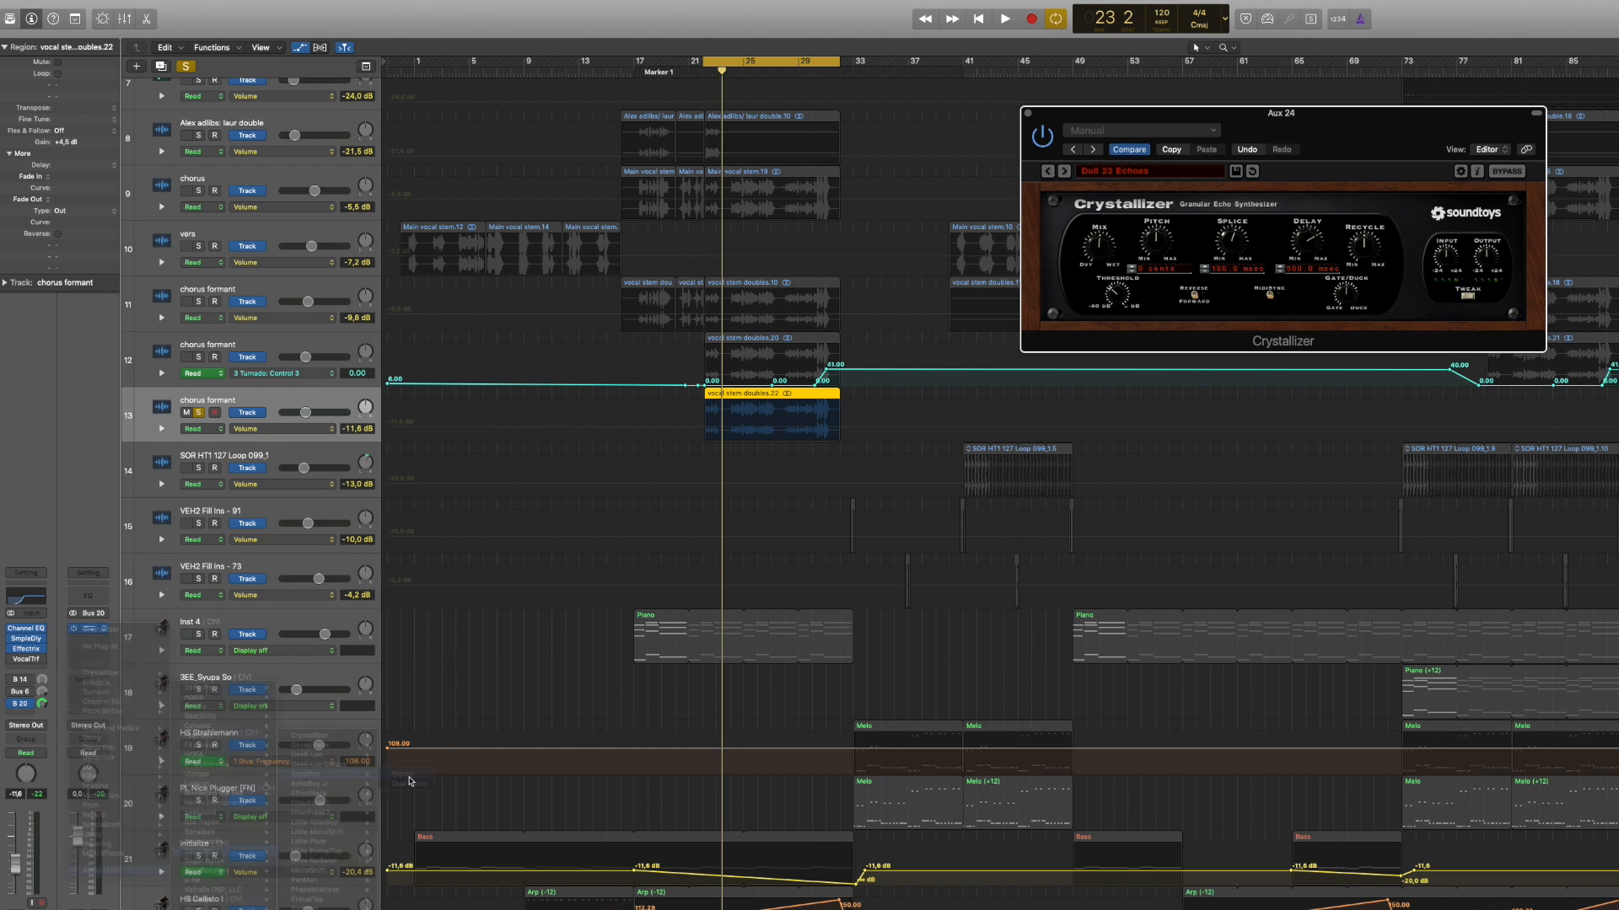
pyautogui.press('space')
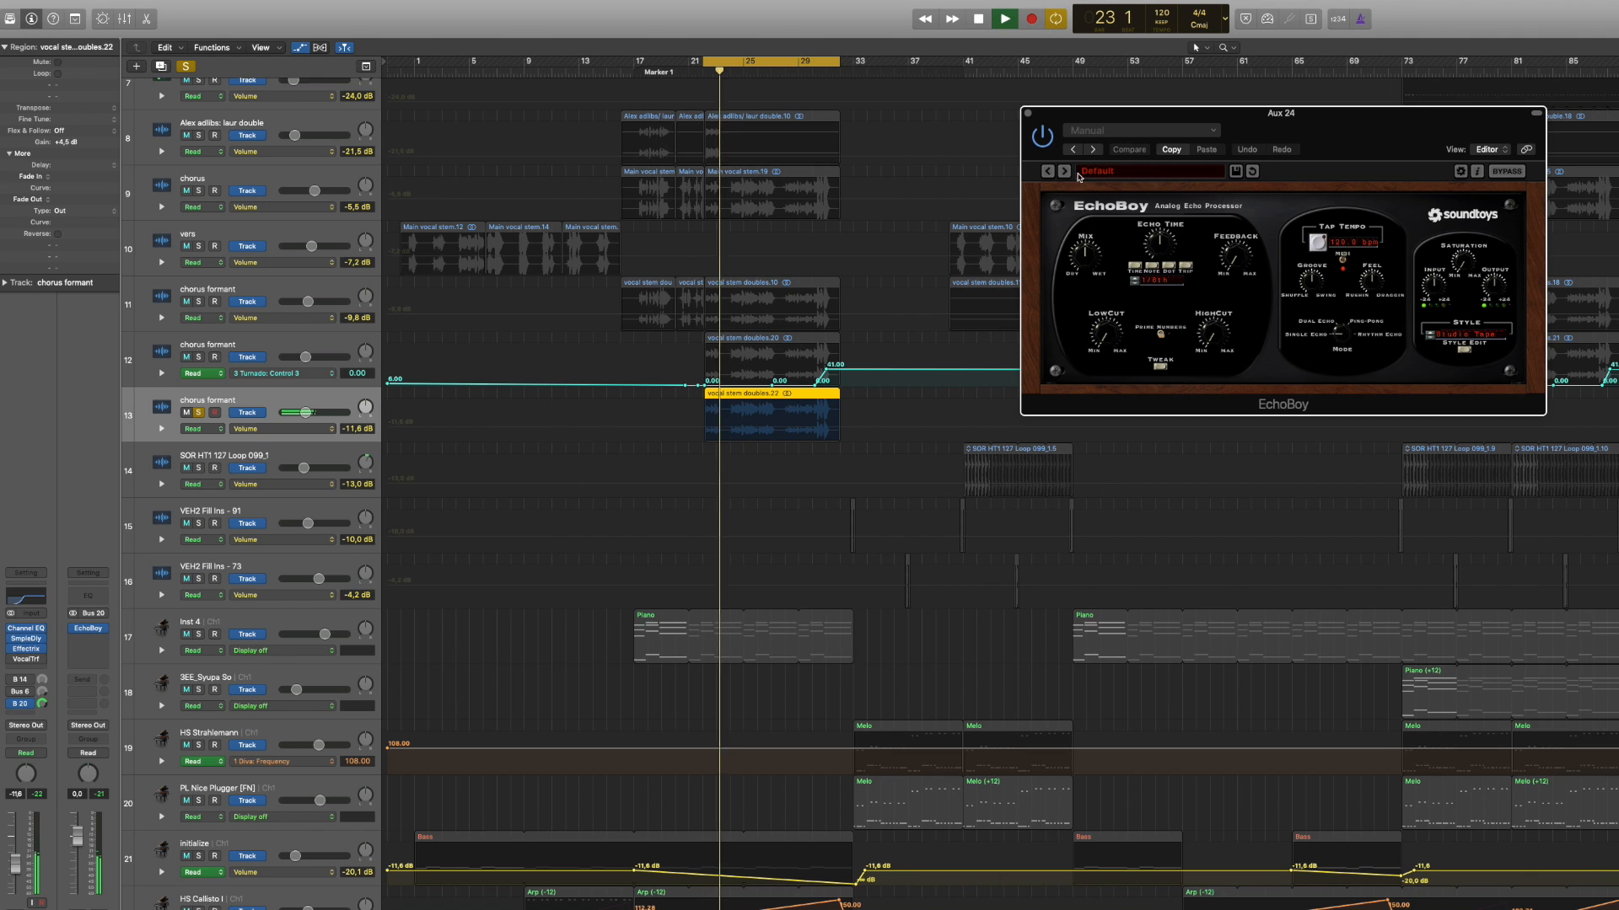
pyautogui.click(1121, 171)
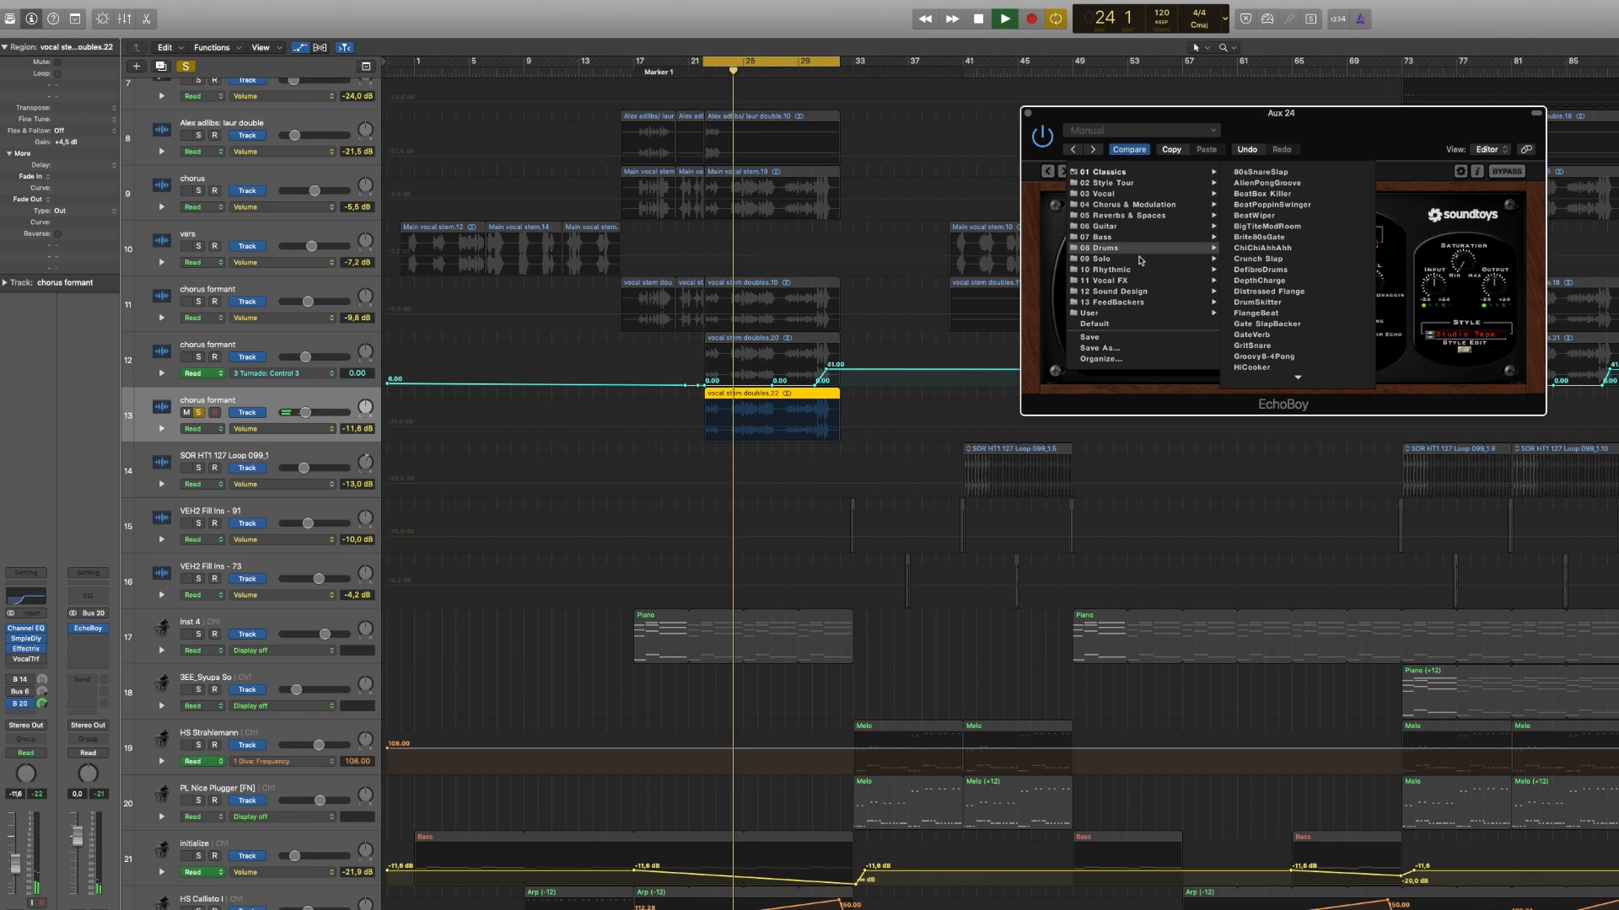
pyautogui.moveTo(1141, 224)
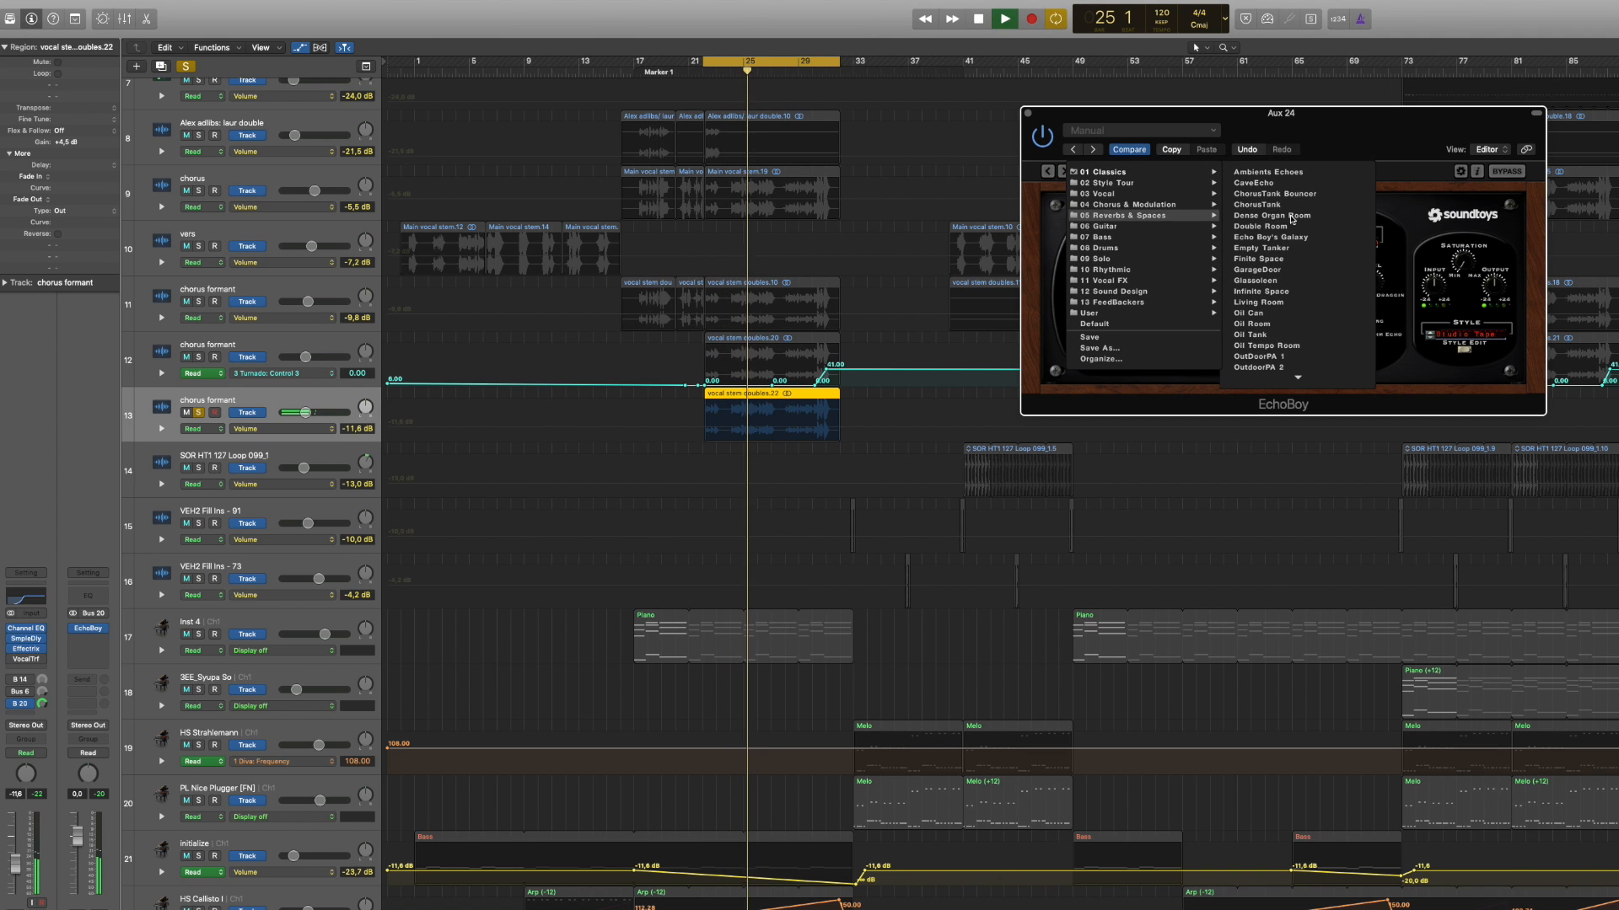
pyautogui.click(1292, 216)
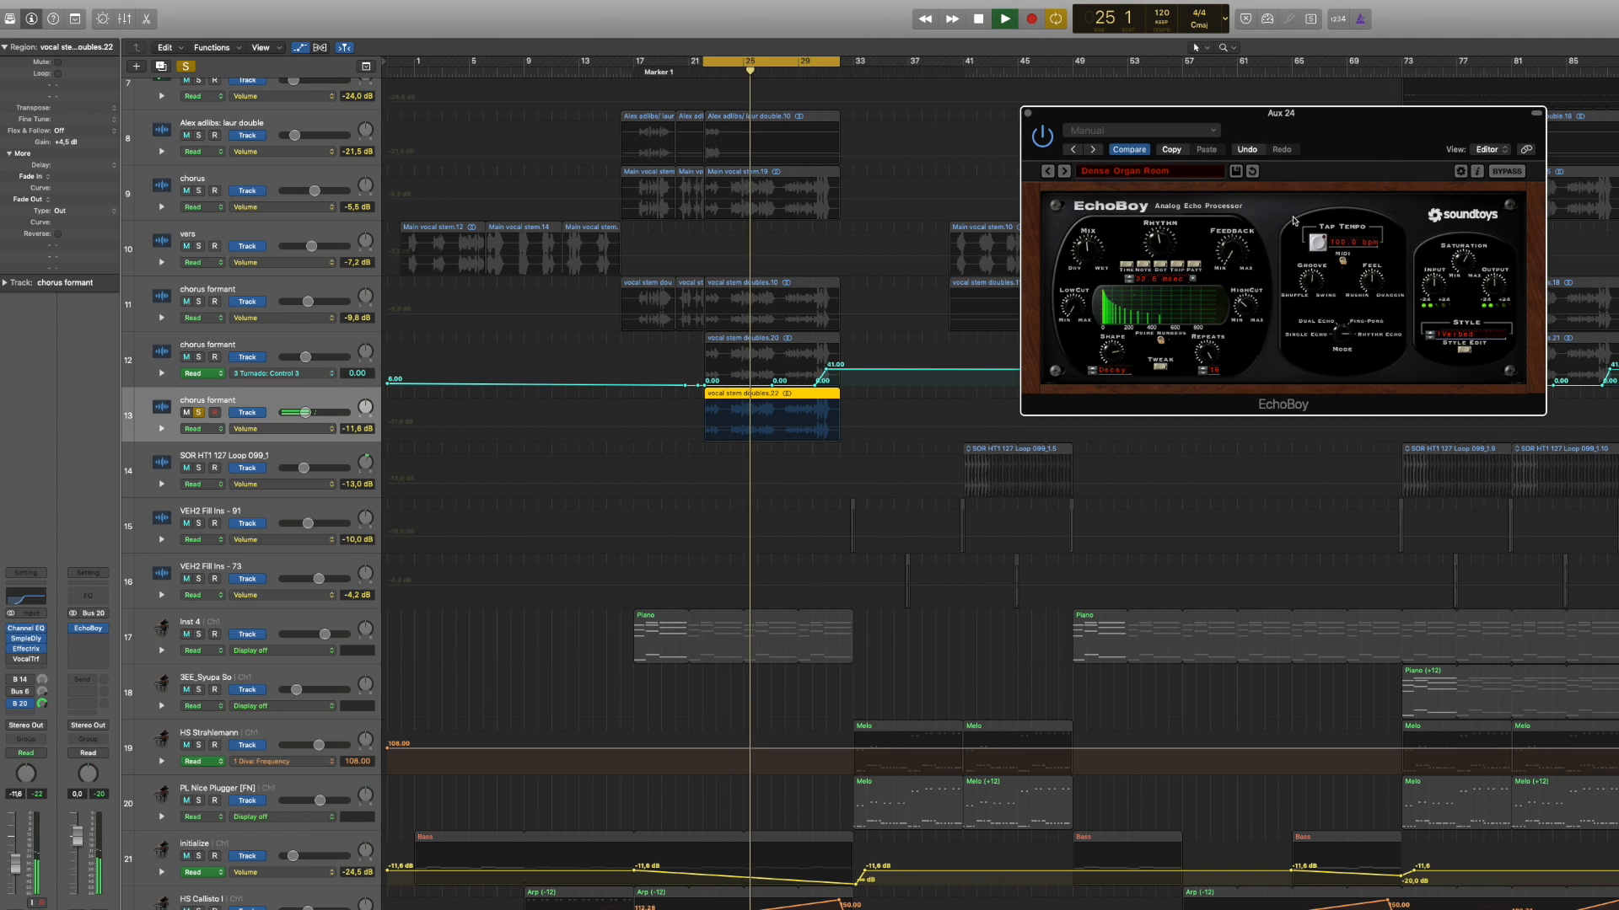
pyautogui.click(1066, 173)
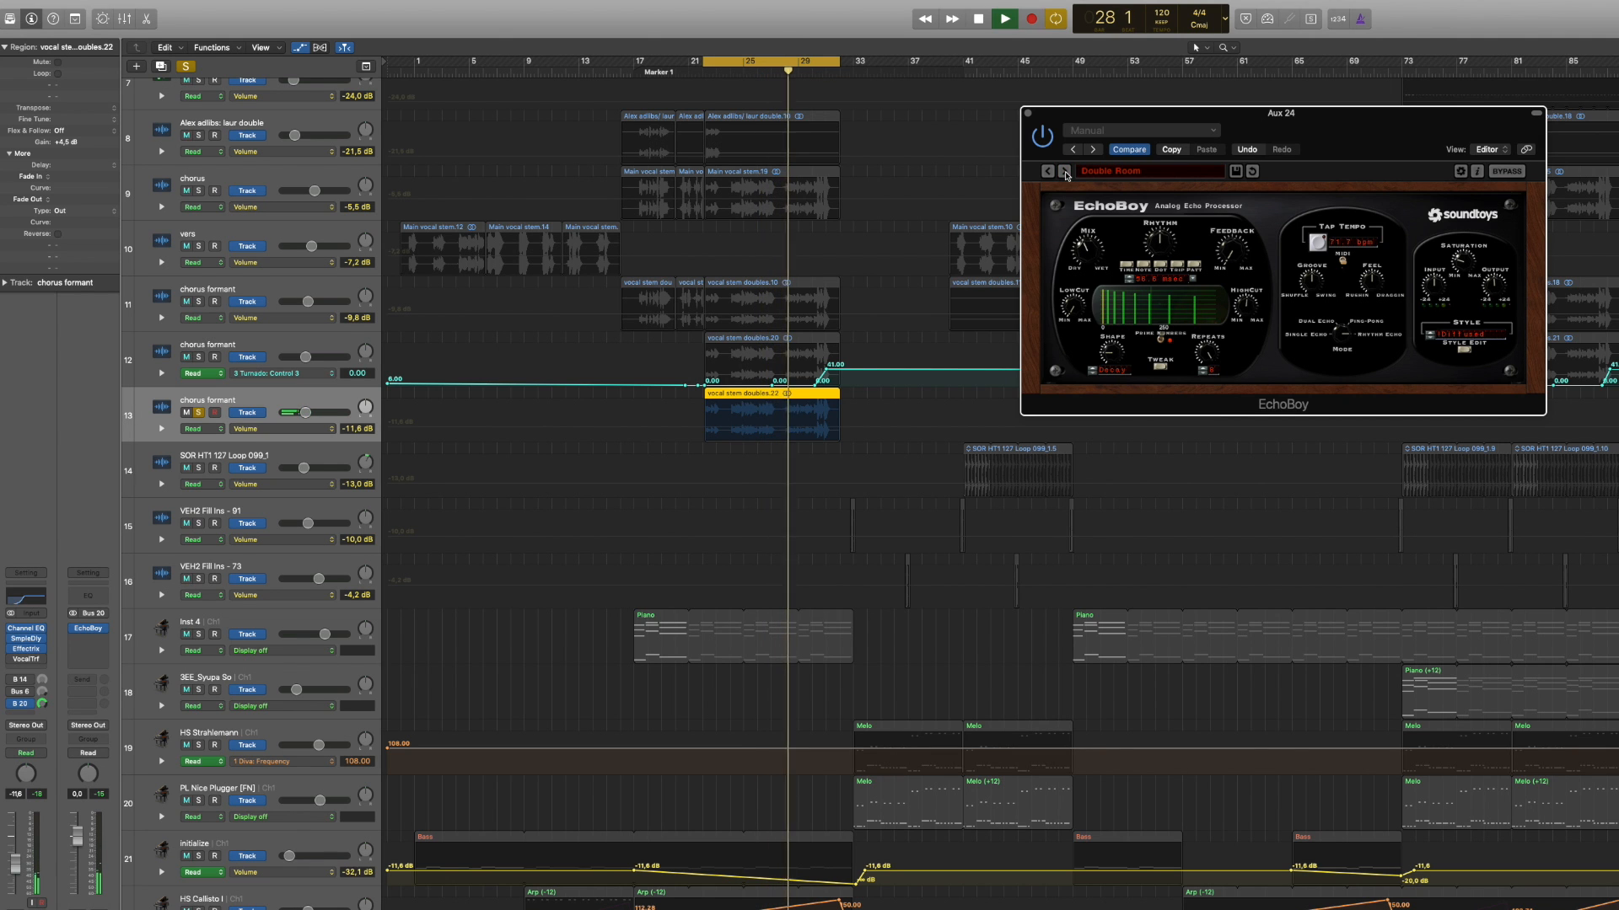
pyautogui.click(1066, 173)
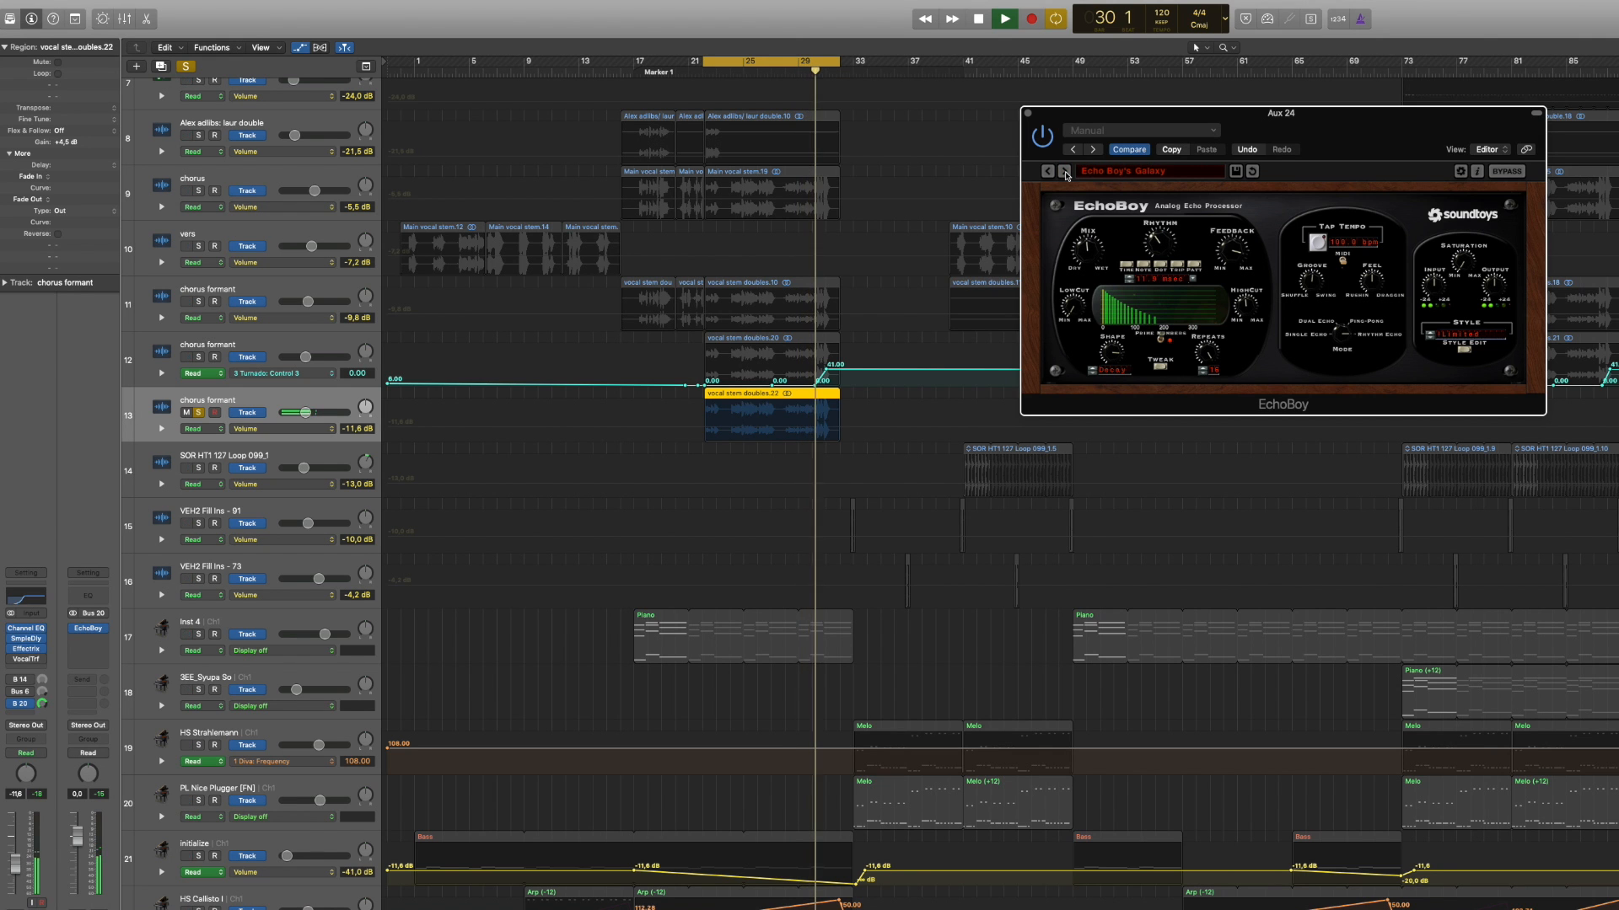
pyautogui.click(1065, 173)
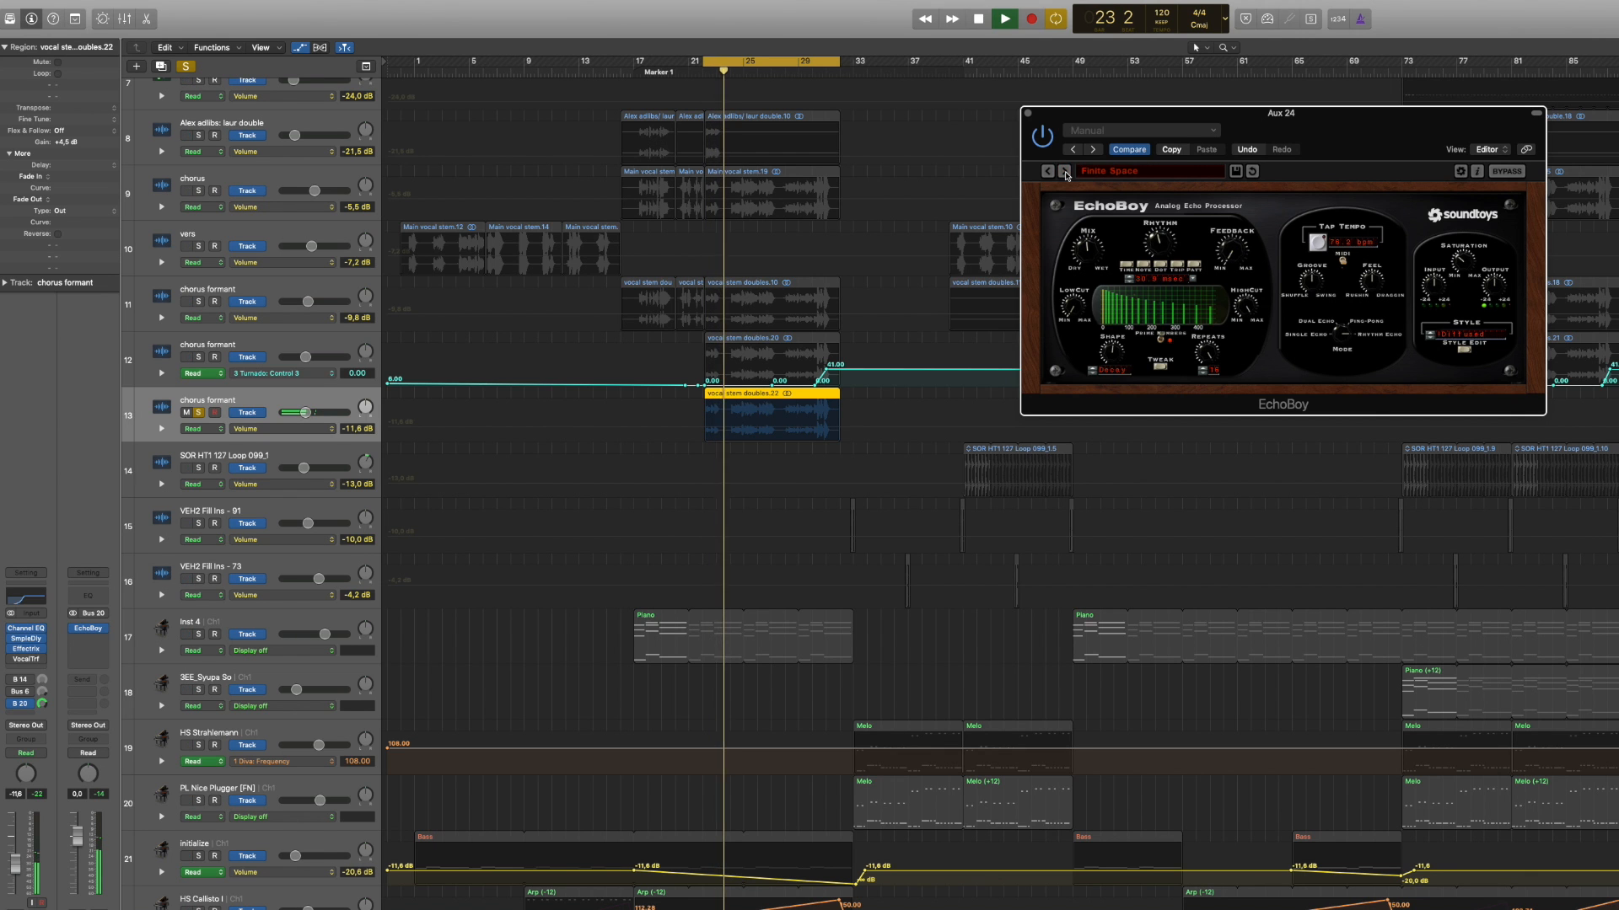
# Step: Audition EchoBoy's 11 Vocal FX presets, settle on I Am Legion and stop playback
pyautogui.click(1128, 171)
pyautogui.moveTo(1151, 284)
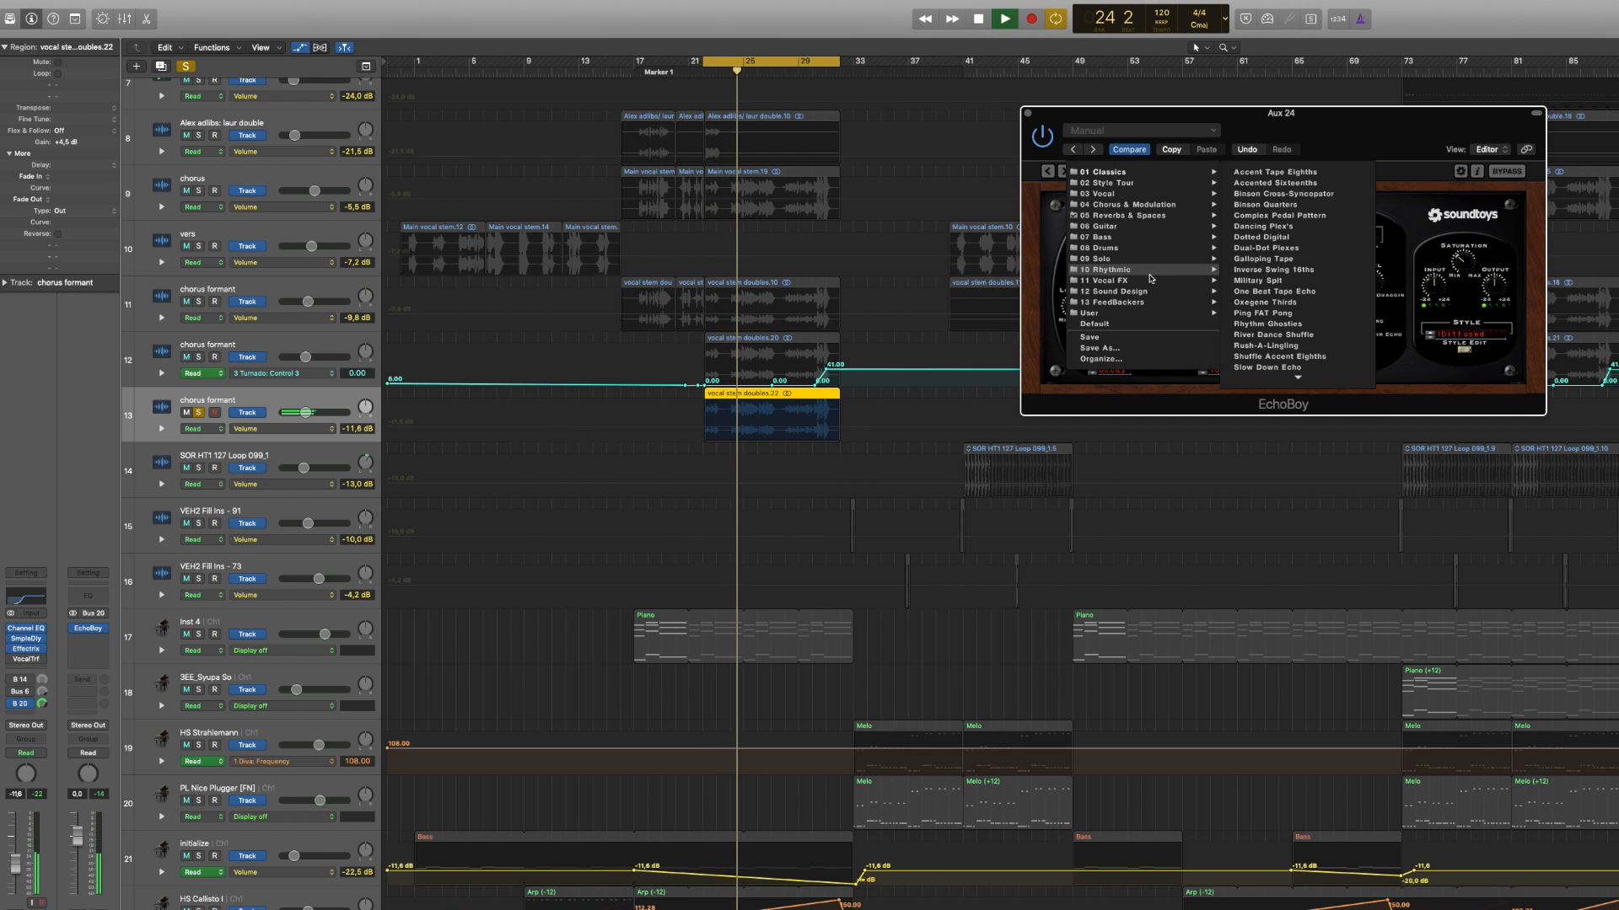
pyautogui.click(1259, 270)
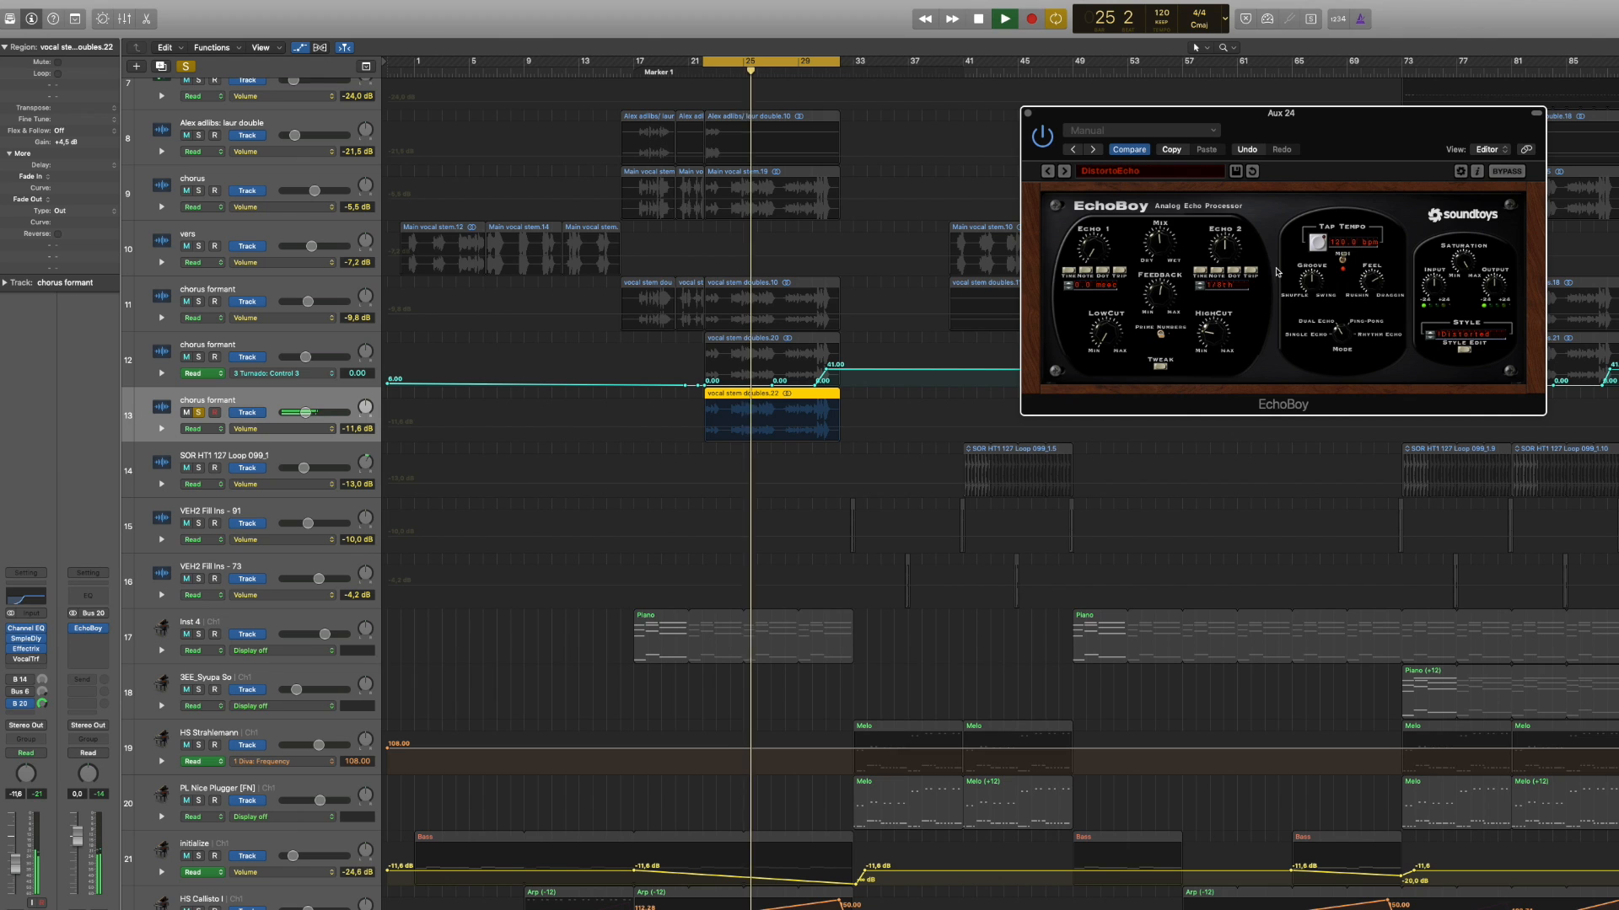
pyautogui.click(1064, 172)
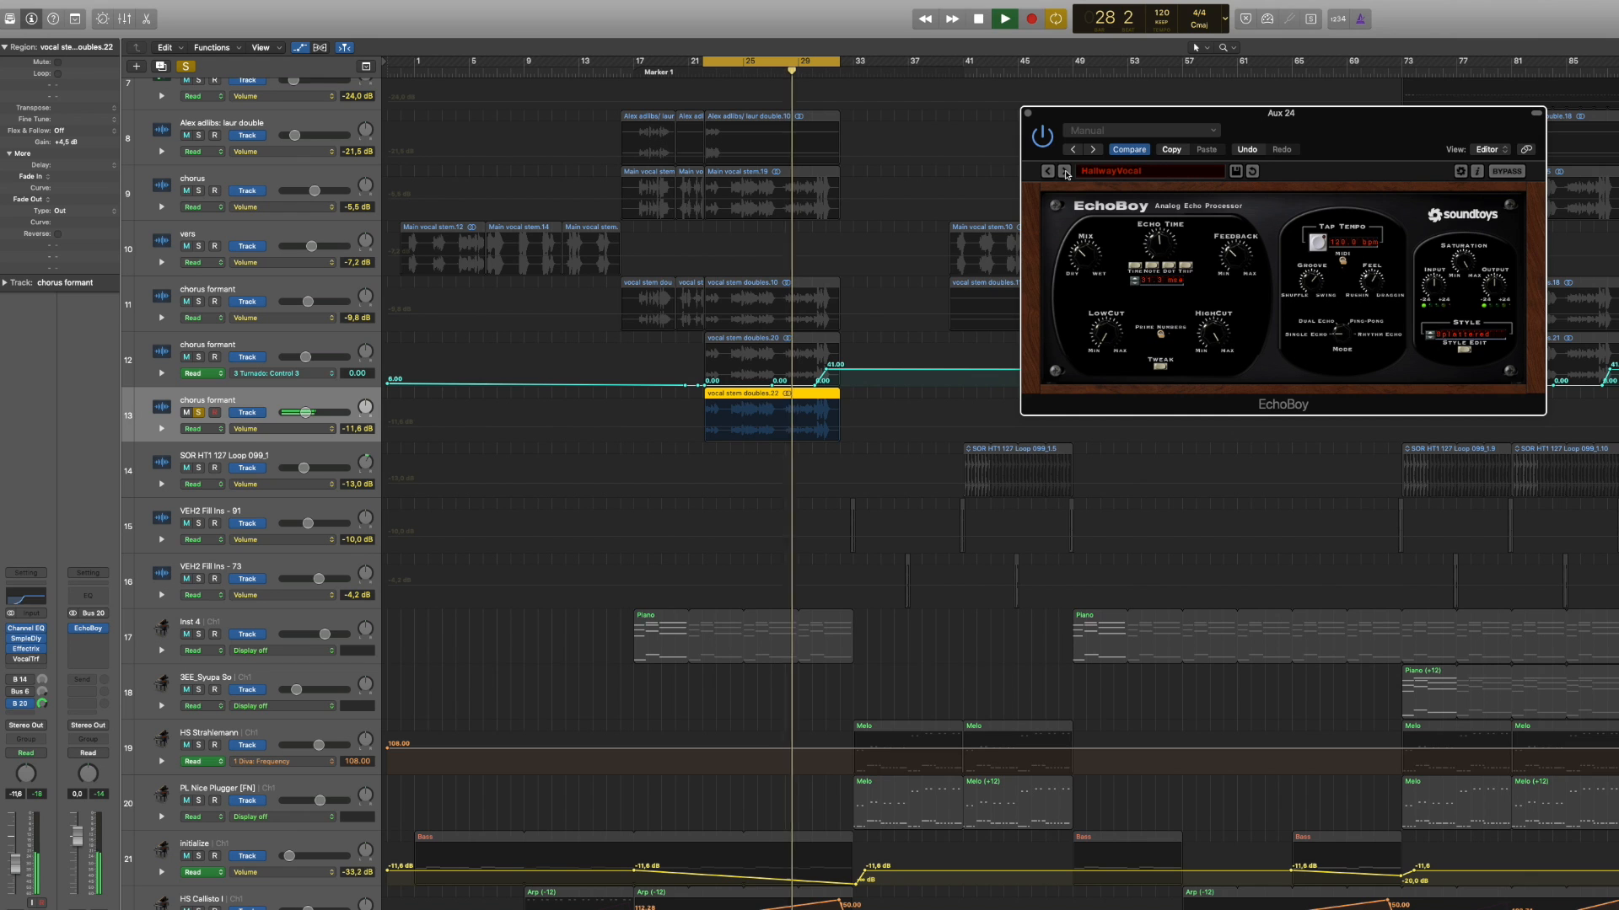
pyautogui.click(1065, 171)
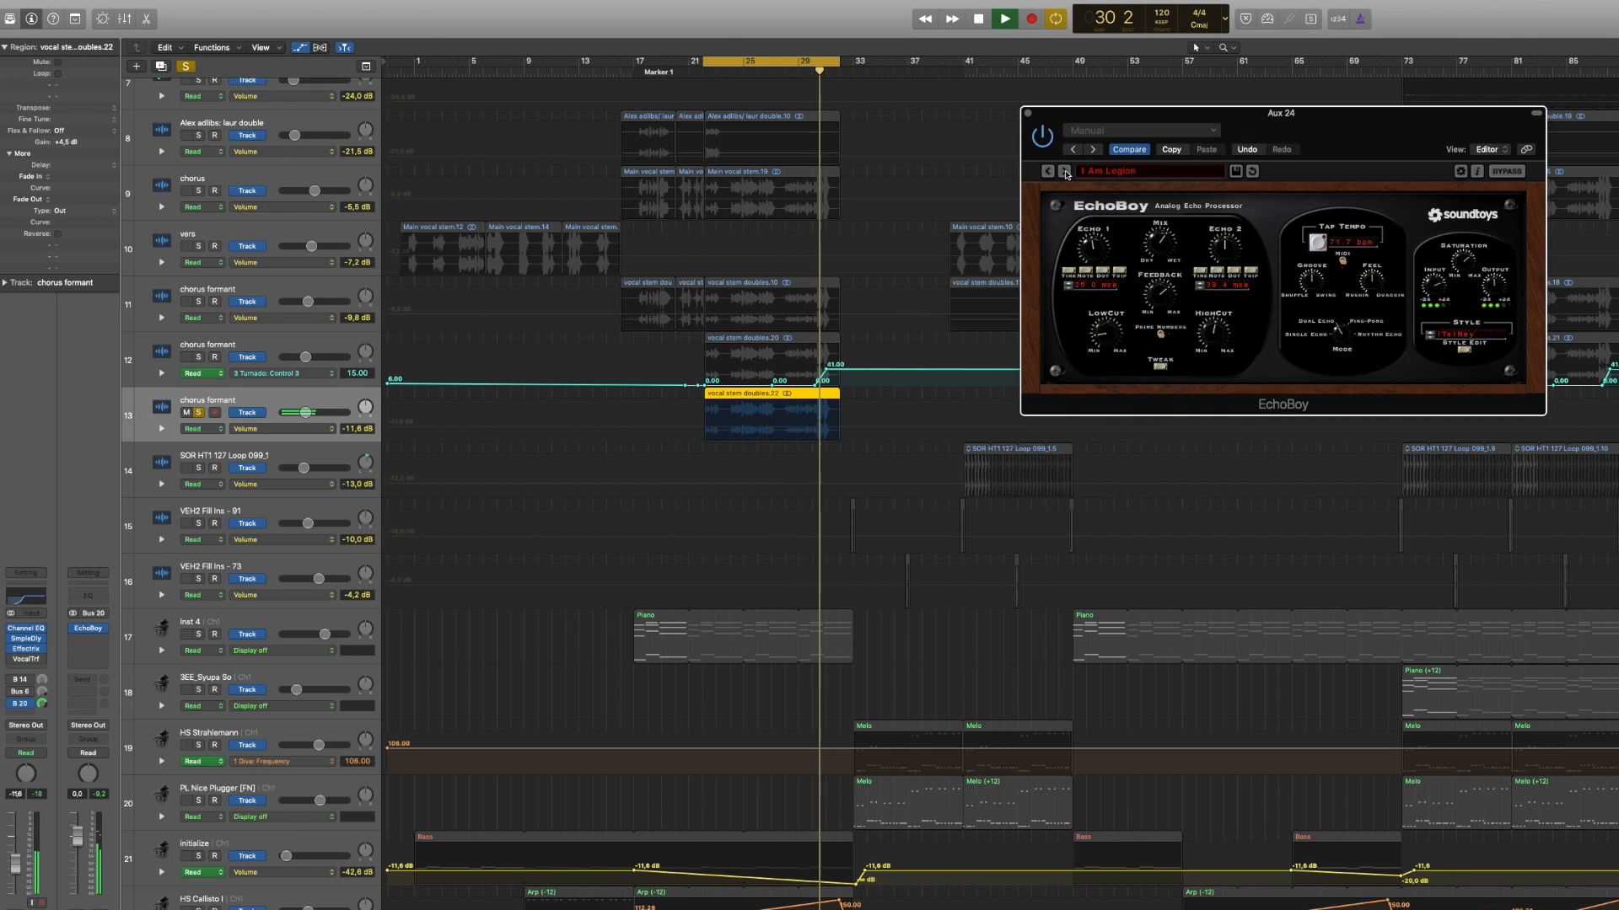
pyautogui.press('space')
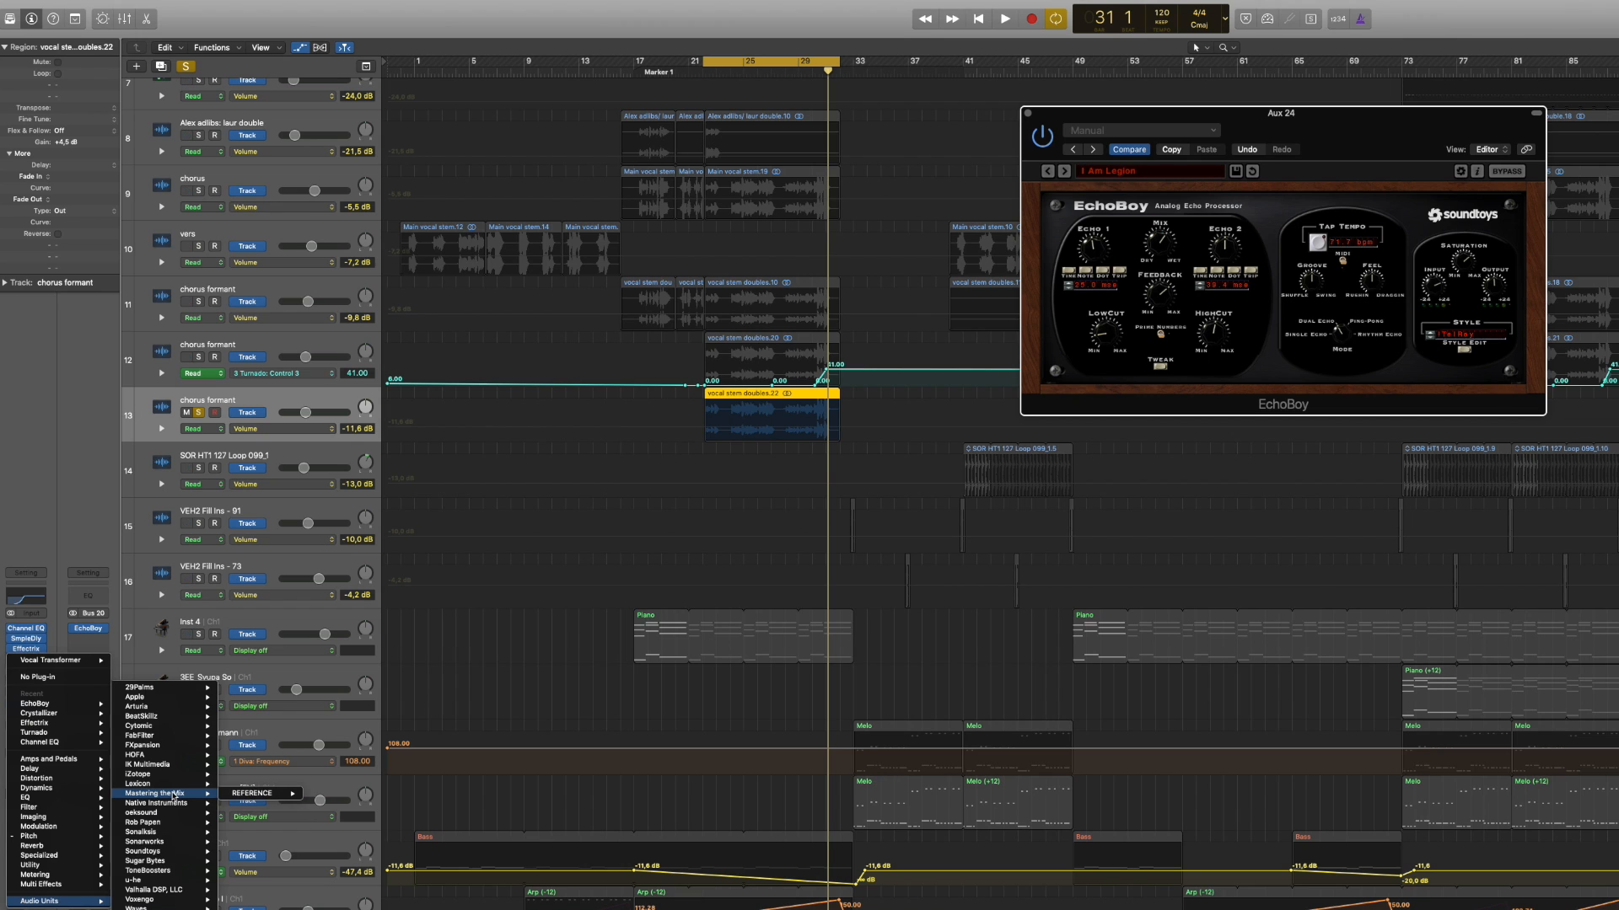
# Step: Replace Vocal Transformer on the chorus formant track with Soundtoys PanMan
pyautogui.moveTo(148, 852)
pyautogui.moveTo(266, 854)
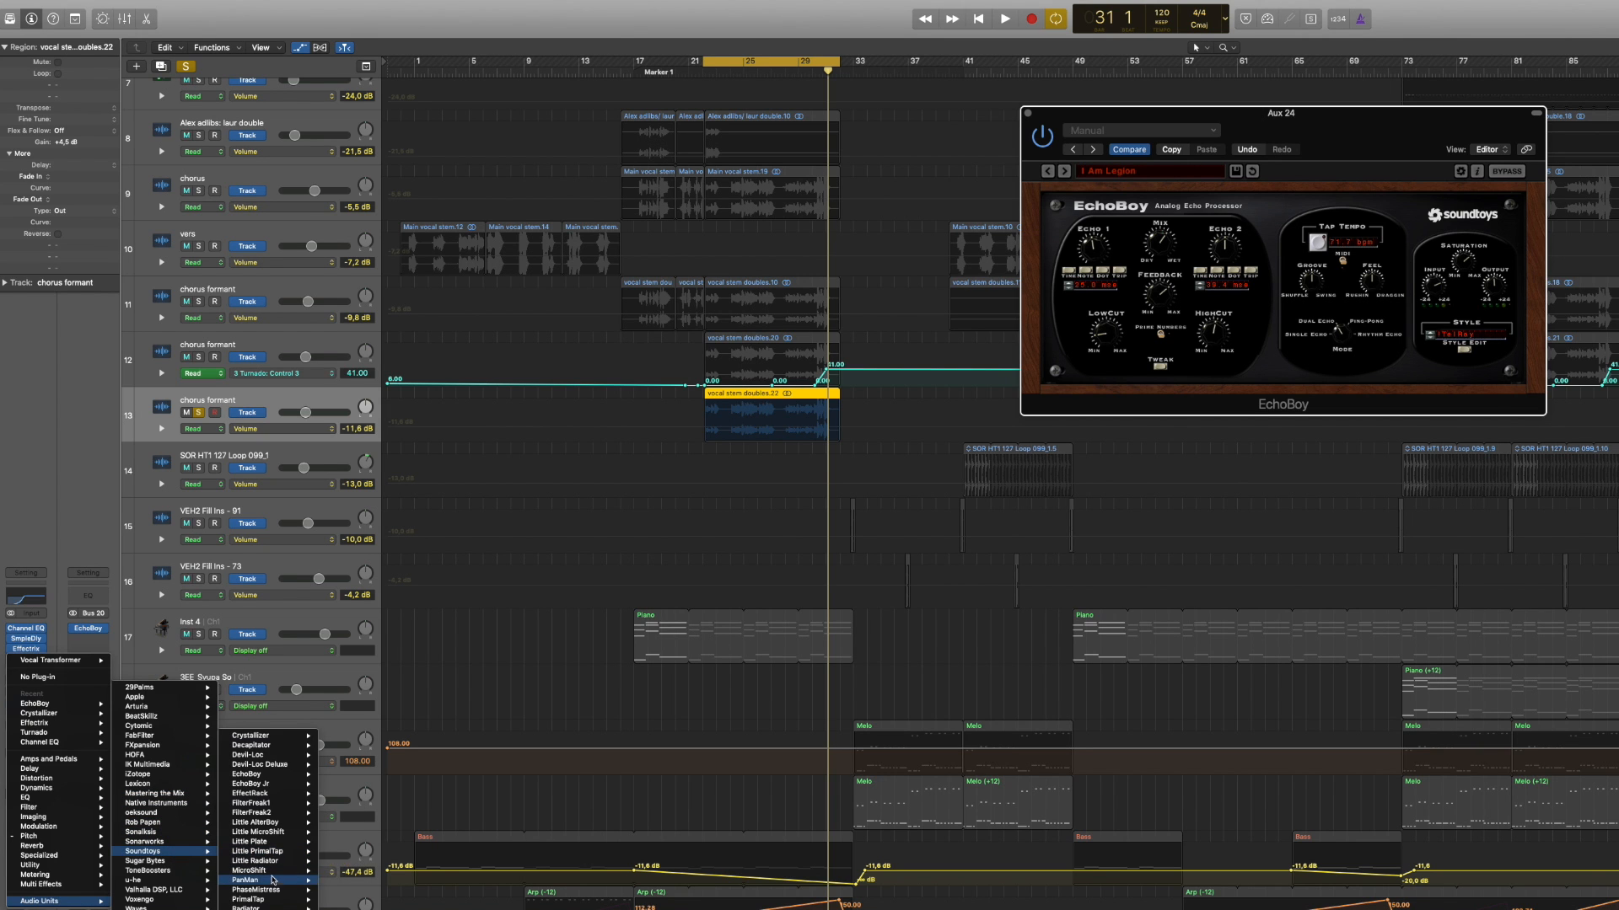
pyautogui.click(272, 883)
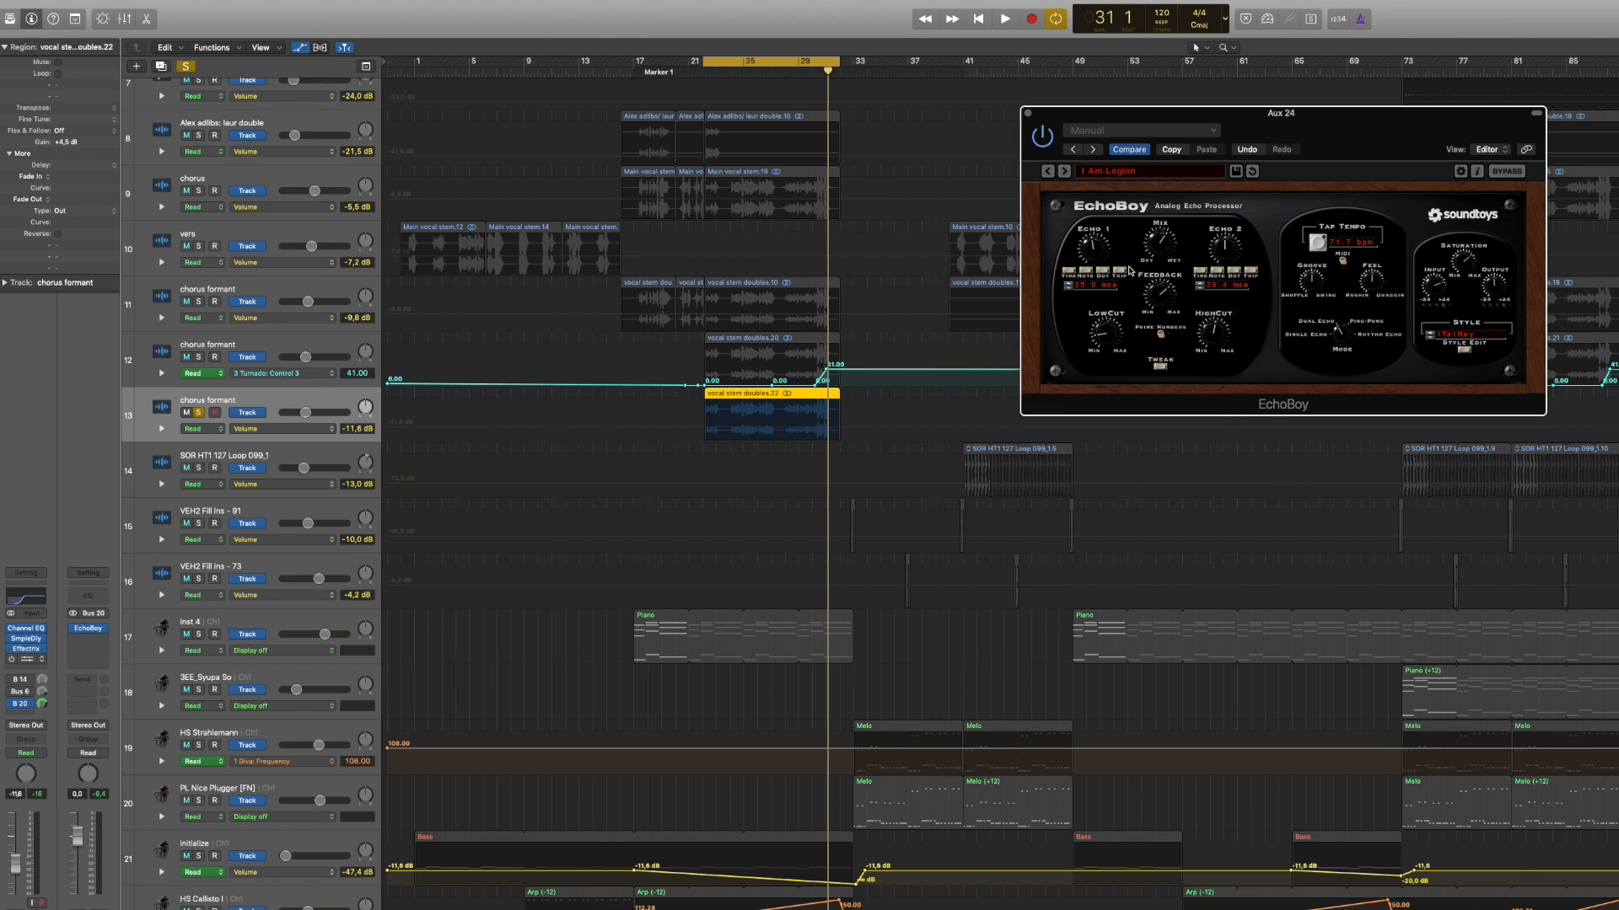
# Step: Start playback with PanMan on the chorus formant track and switch off EchoBoy on Aux 24
pyautogui.moveTo(331, 5); pyautogui.dragTo(1215, 348)
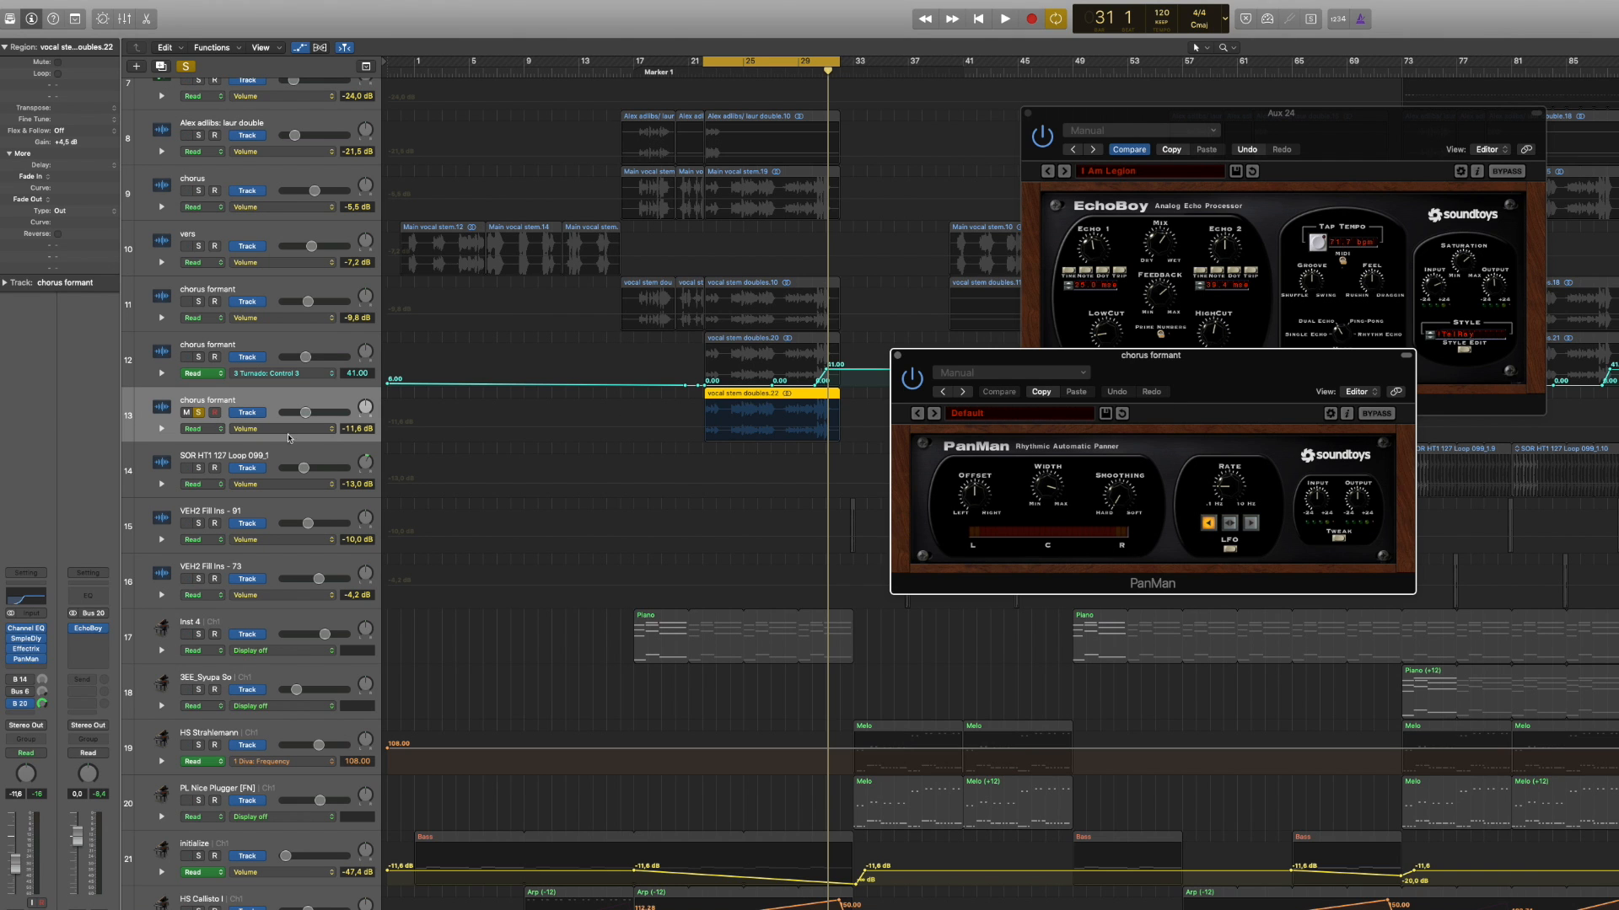
pyautogui.press('space')
pyautogui.click(1048, 135)
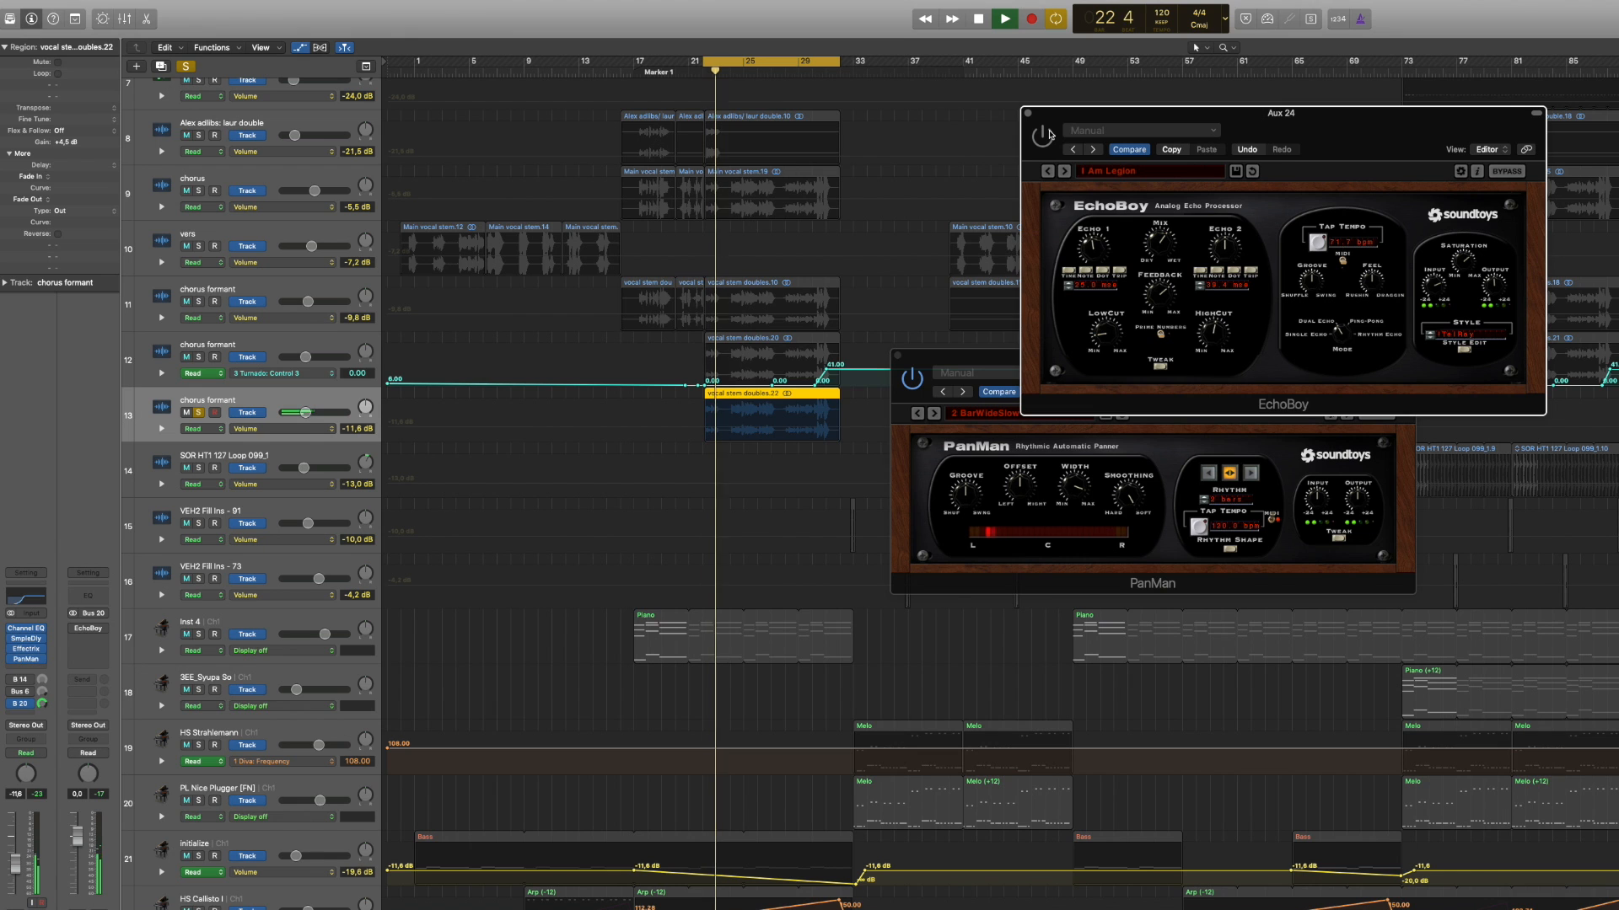
# Step: Audition PanMan's presets from 2 BarWideSlow MIDI to 5 Step MIDI and onward on the chorus formant vocal
pyautogui.click(985, 360)
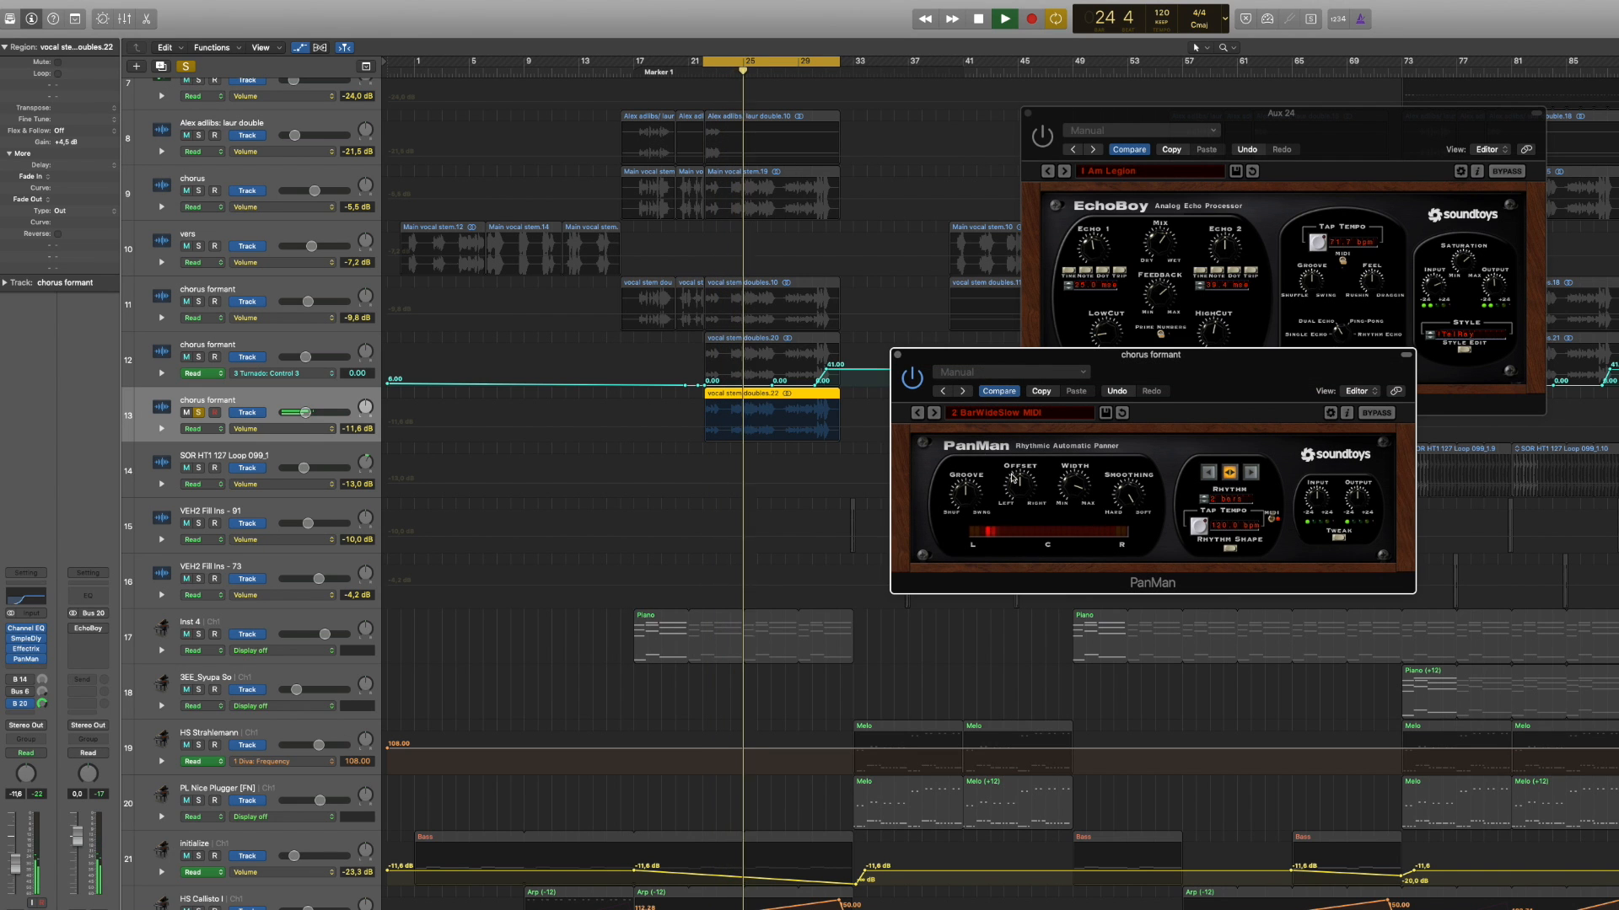
pyautogui.click(932, 414)
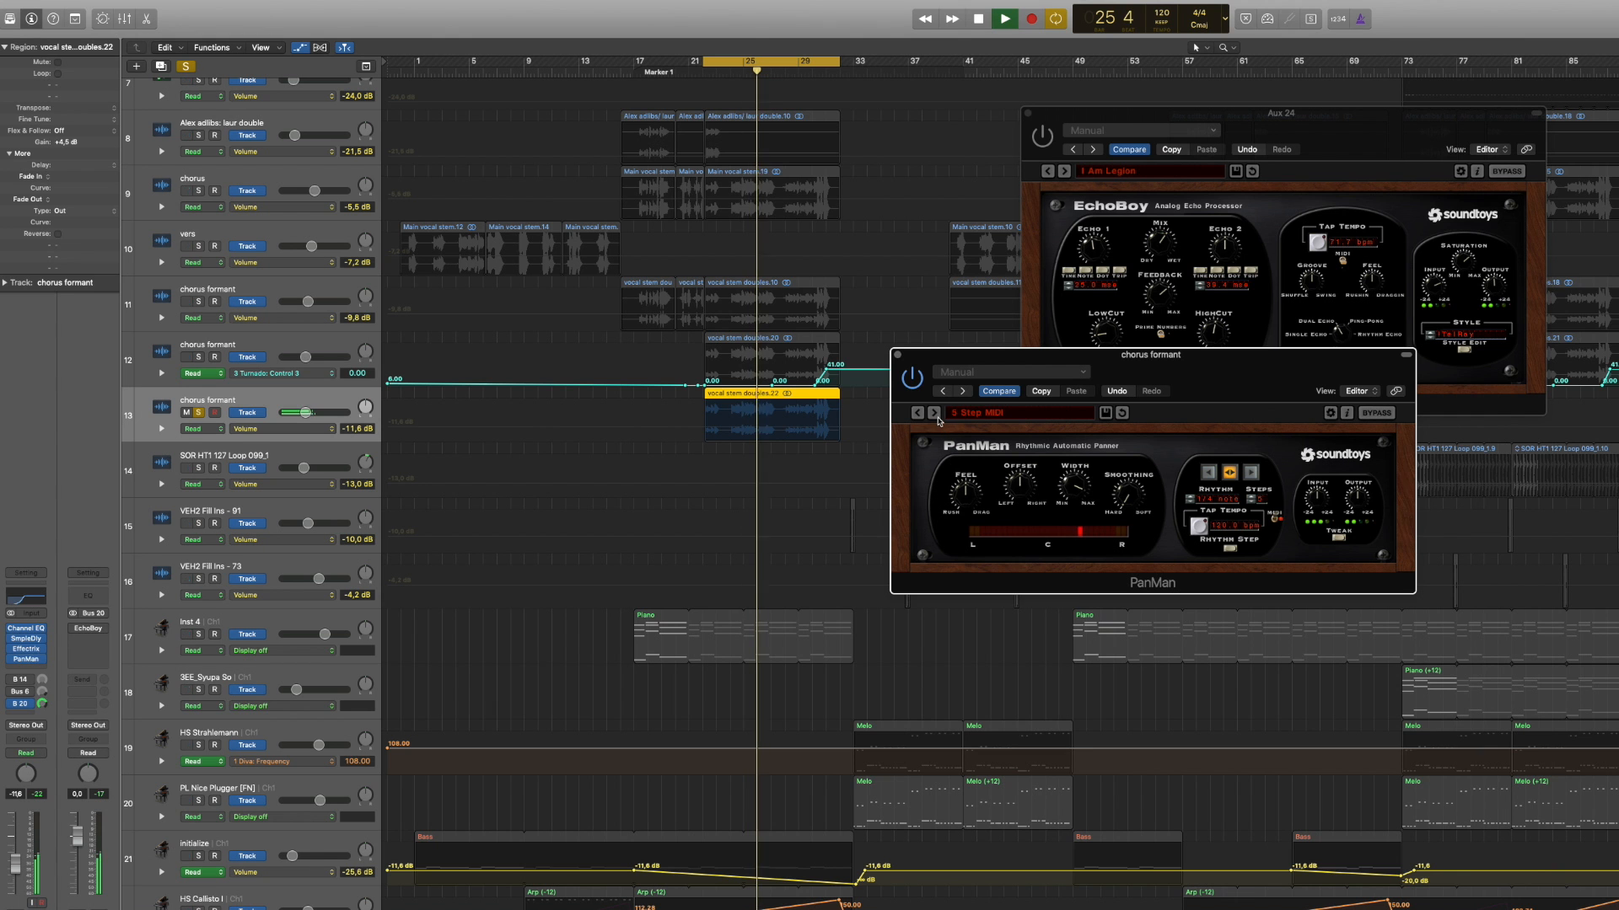
pyautogui.click(934, 413)
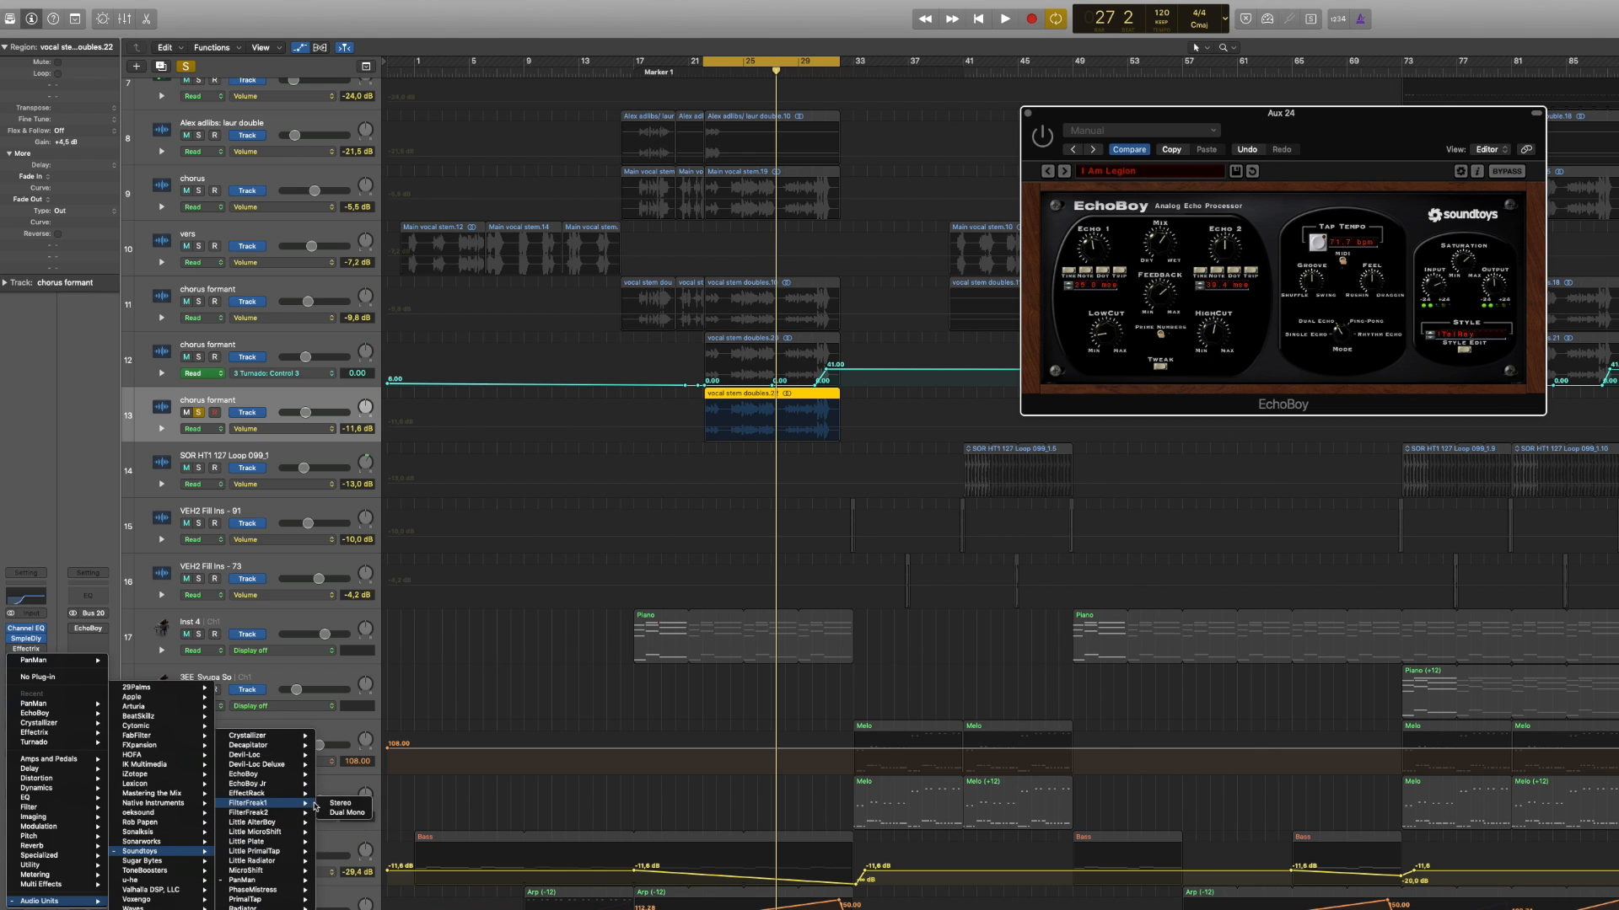
# Step: Replace PanMan on the chorus formant track with a stereo Soundtoys FilterFreak1 and audition its sweep presets from Bounce Sweep Down to Dirty Resonant DownSweep
pyautogui.click(340, 803)
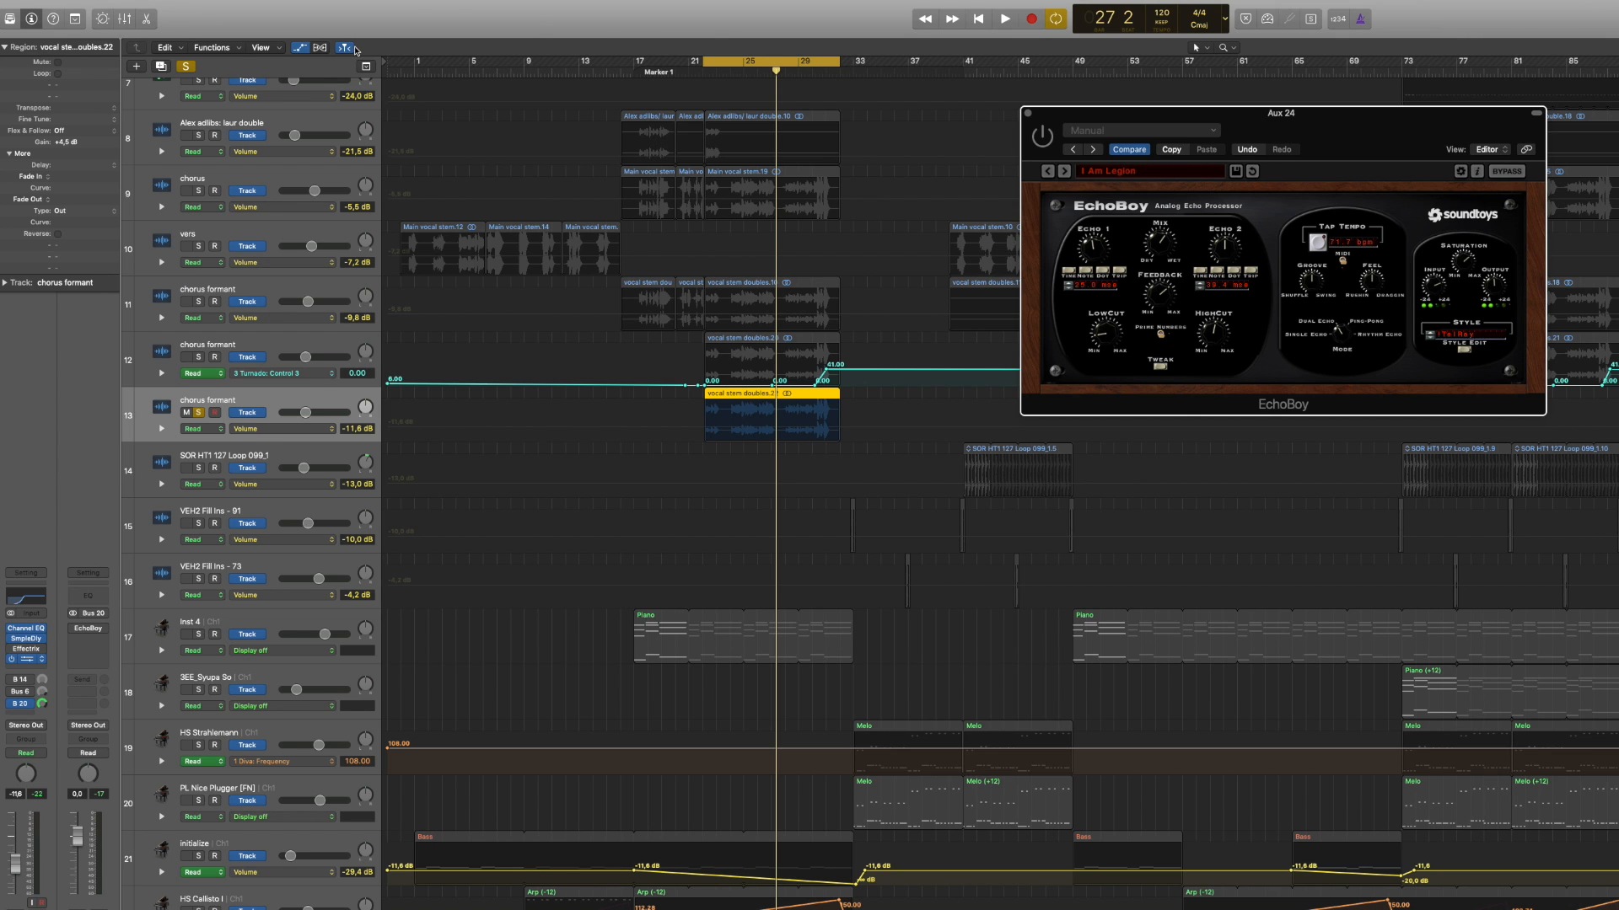
pyautogui.moveTo(330, 8); pyautogui.dragTo(1067, 262)
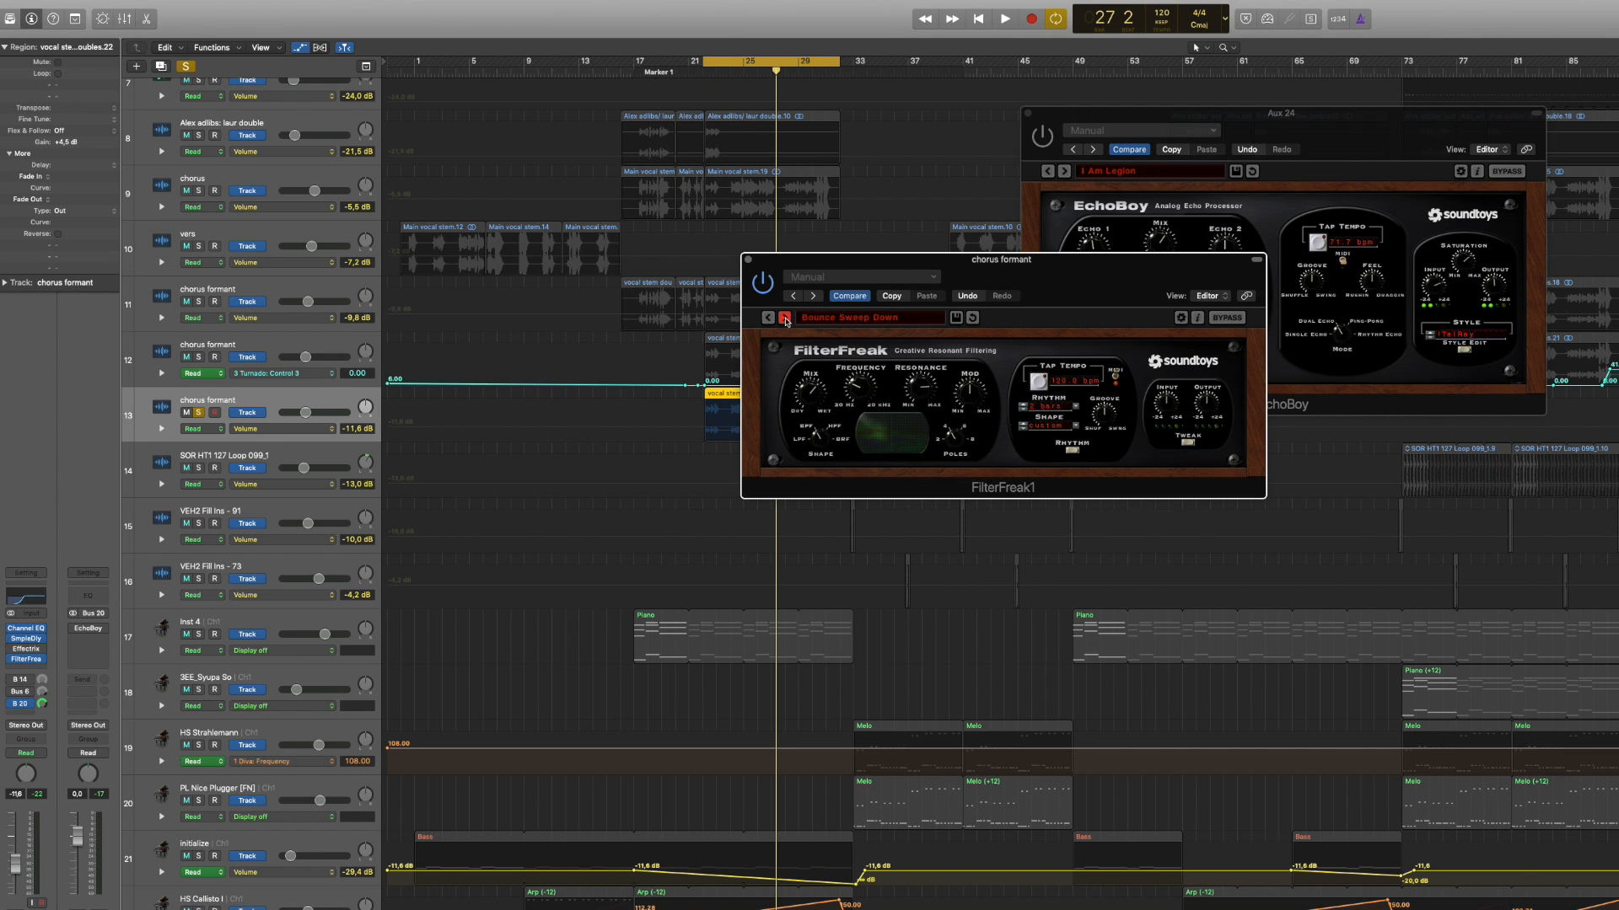
pyautogui.click(784, 319)
pyautogui.press('space')
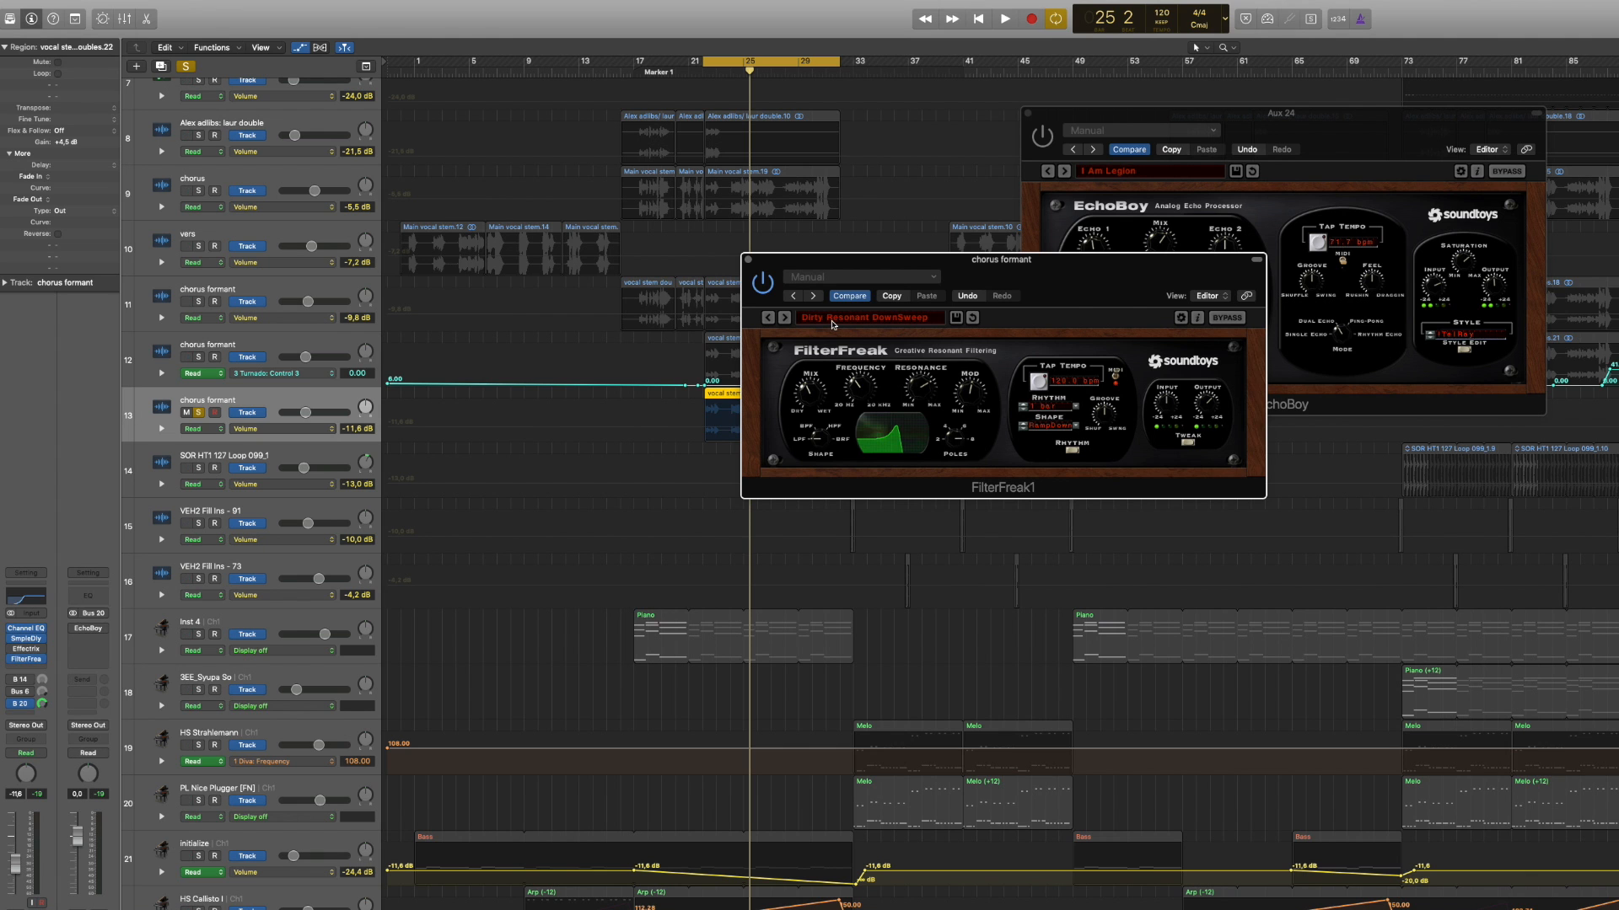
# Step: During playback, audition more FilterFreak1 presets, stepping through Default and Bounce Sweep Down to Clean Resonant DownSweep
pyautogui.click(833, 323)
pyautogui.moveTo(856, 354)
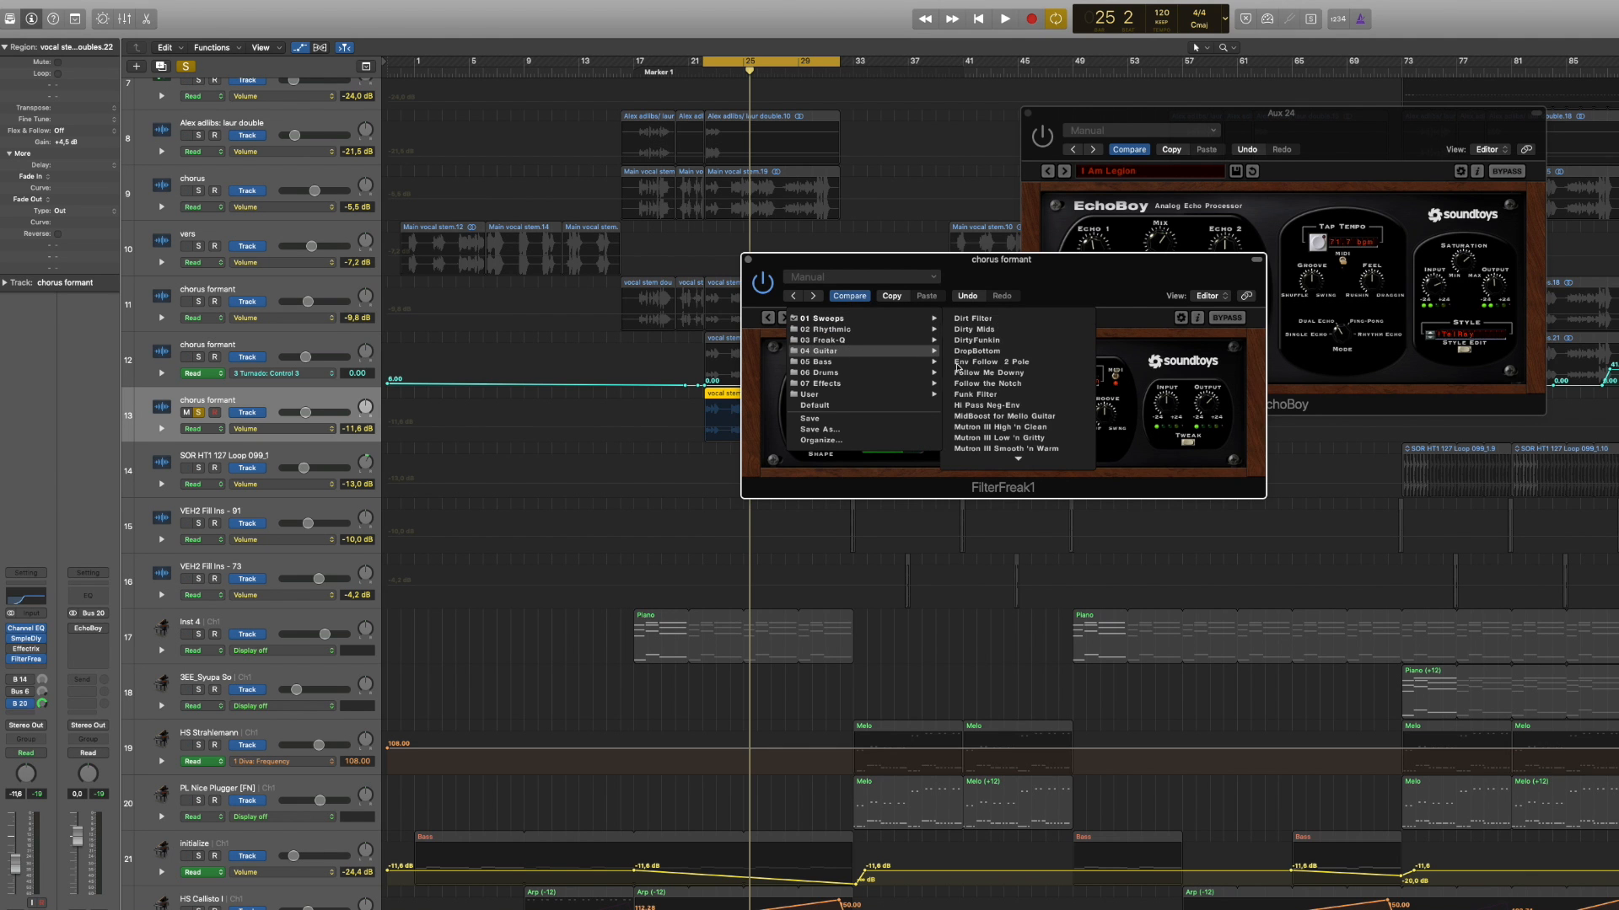
pyautogui.moveTo(919, 362)
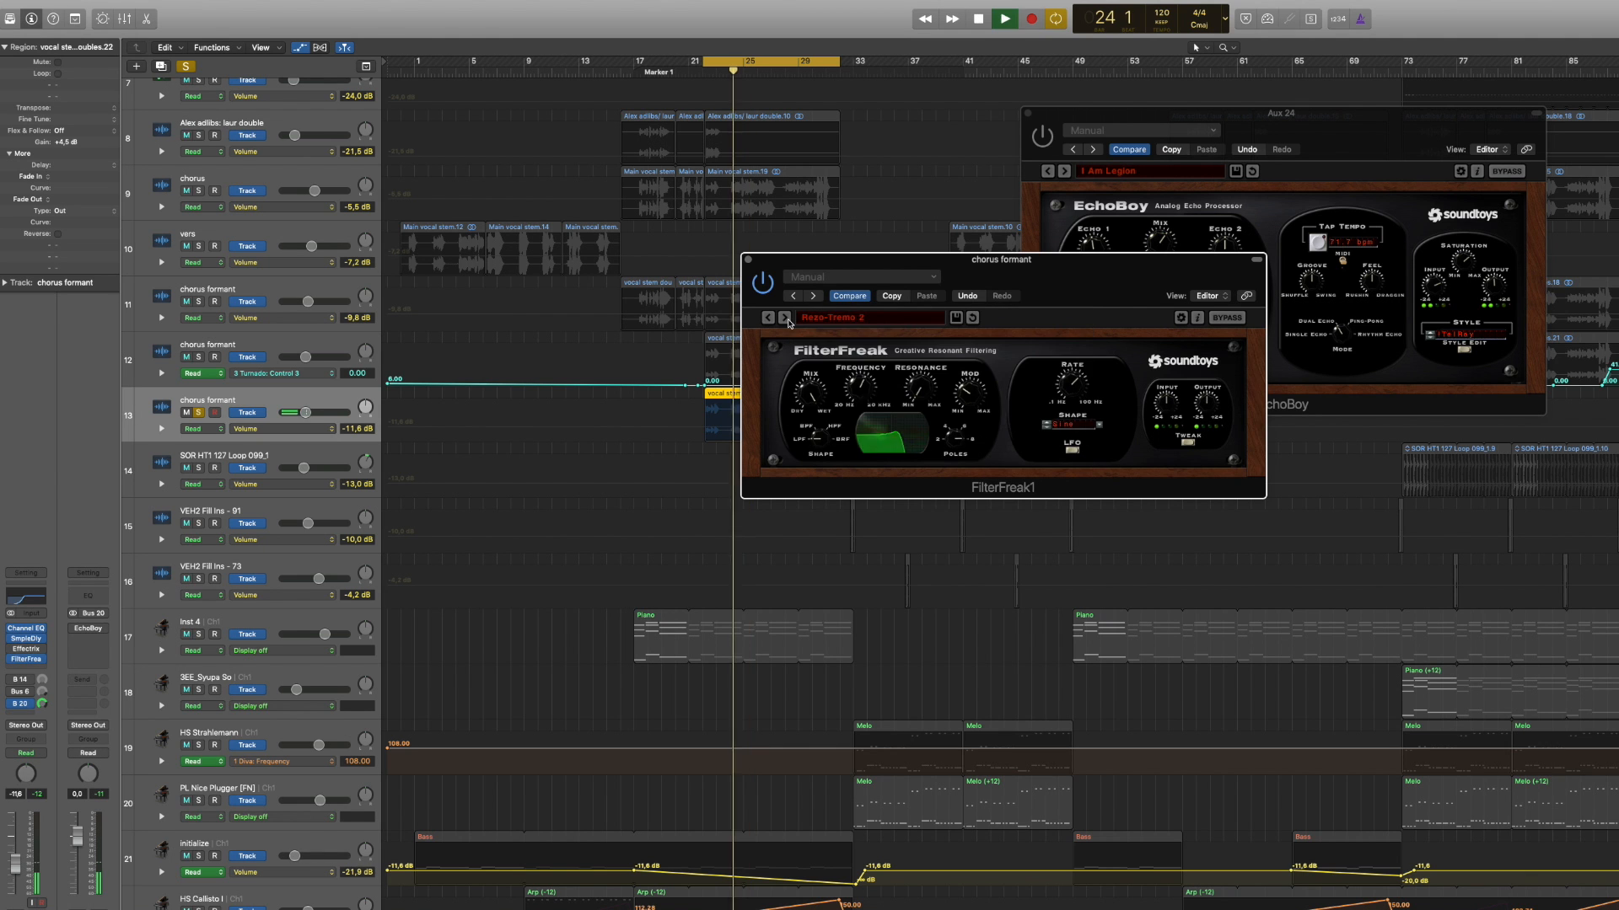
pyautogui.click(787, 320)
pyautogui.click(786, 320)
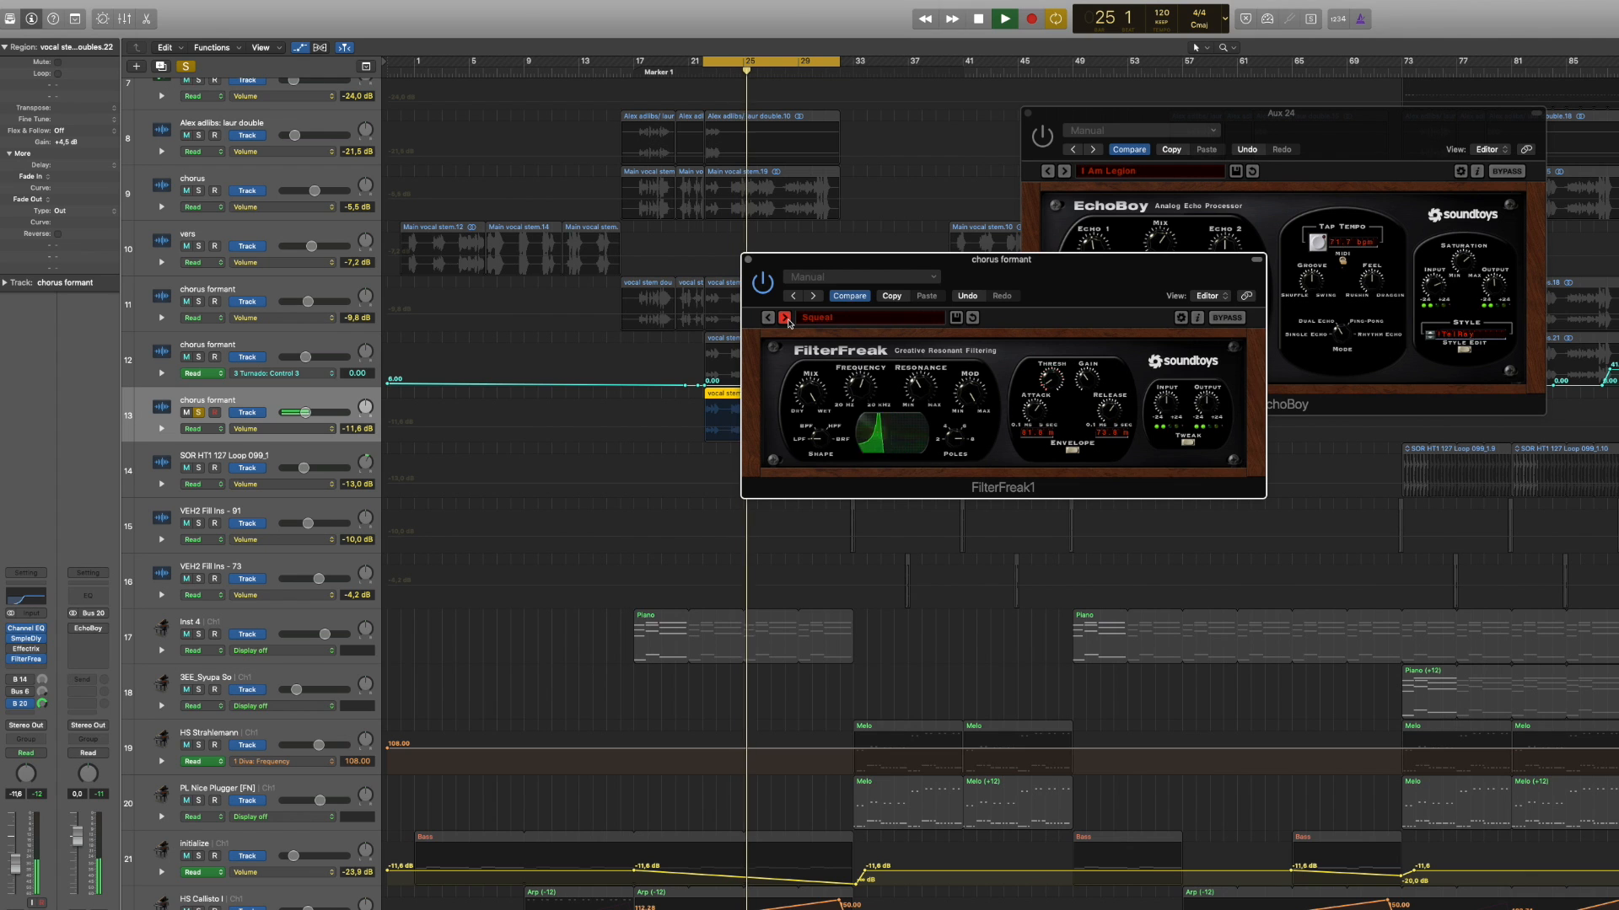
pyautogui.click(786, 319)
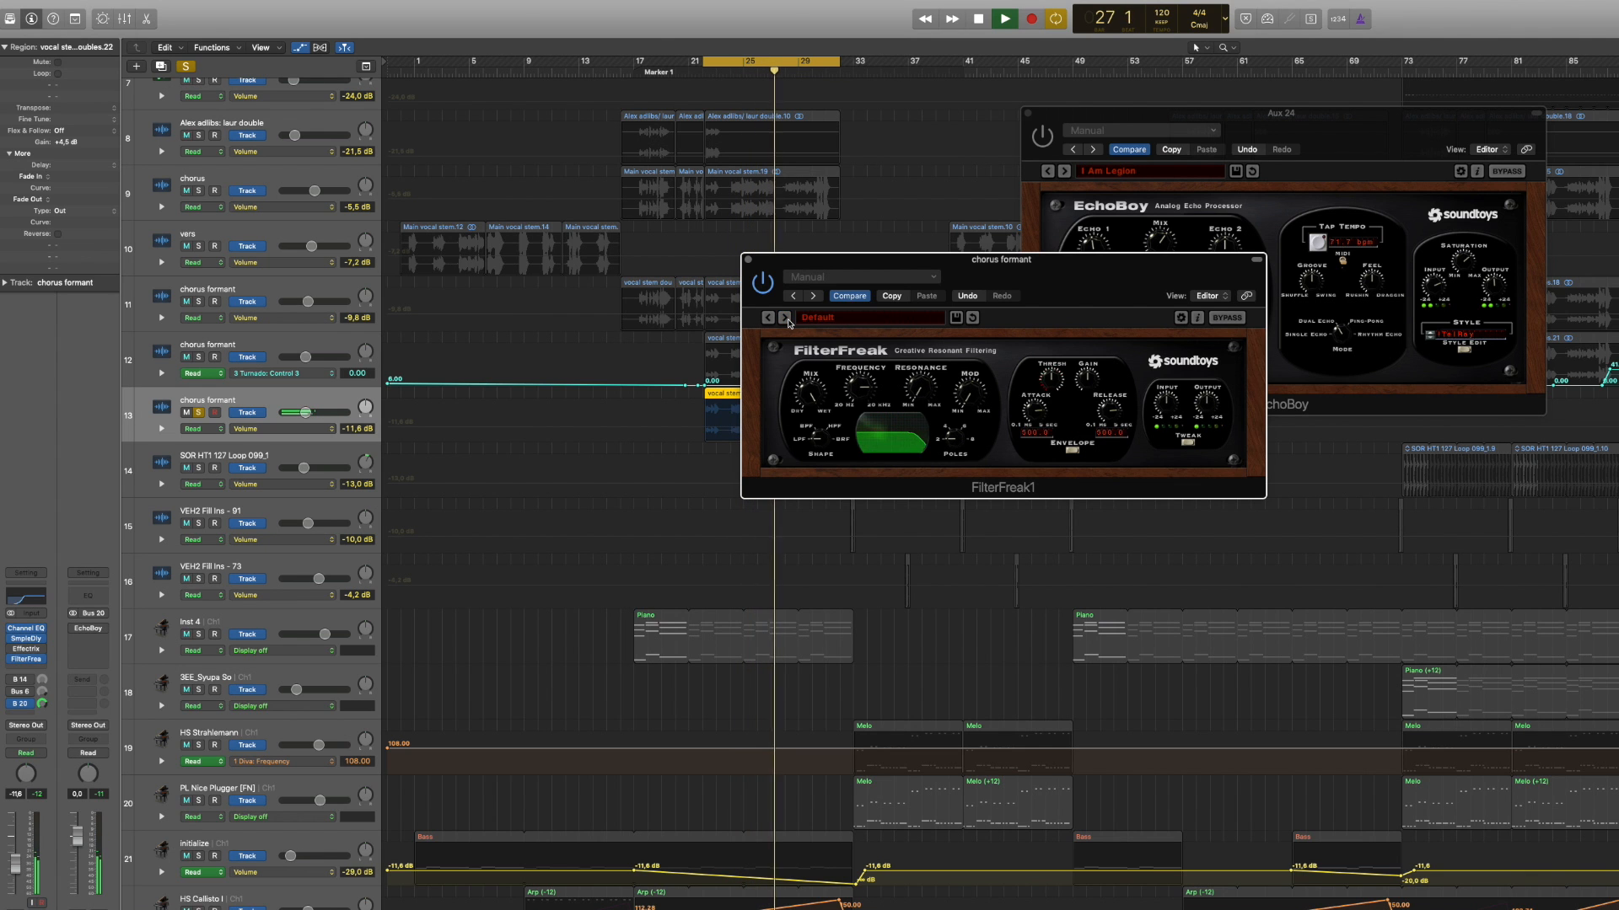
pyautogui.click(787, 319)
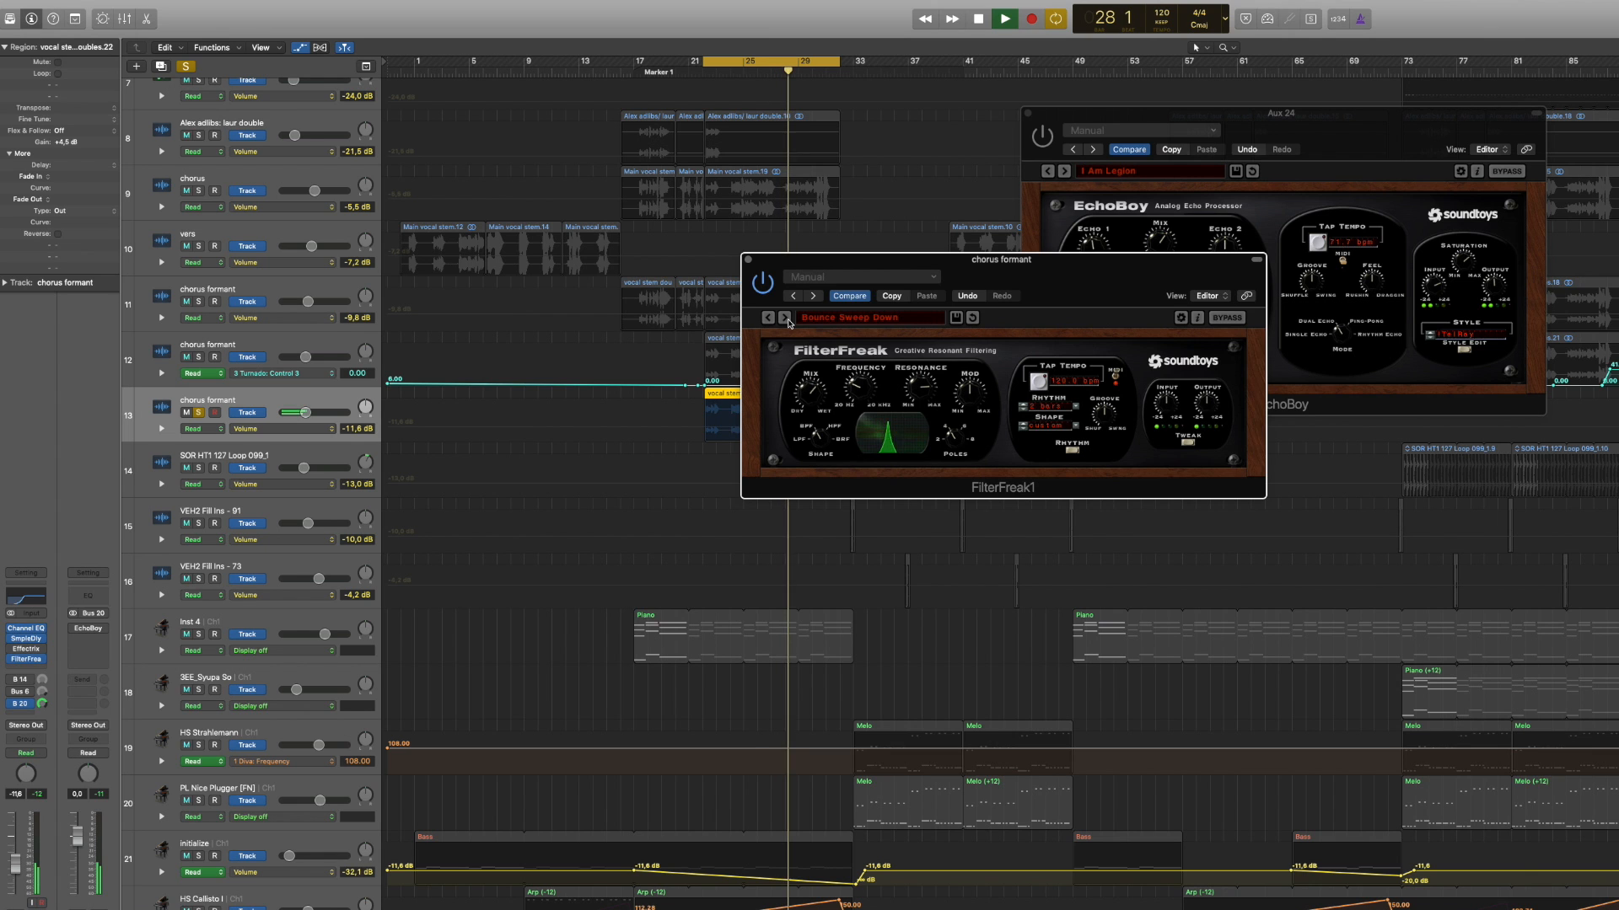
pyautogui.click(786, 319)
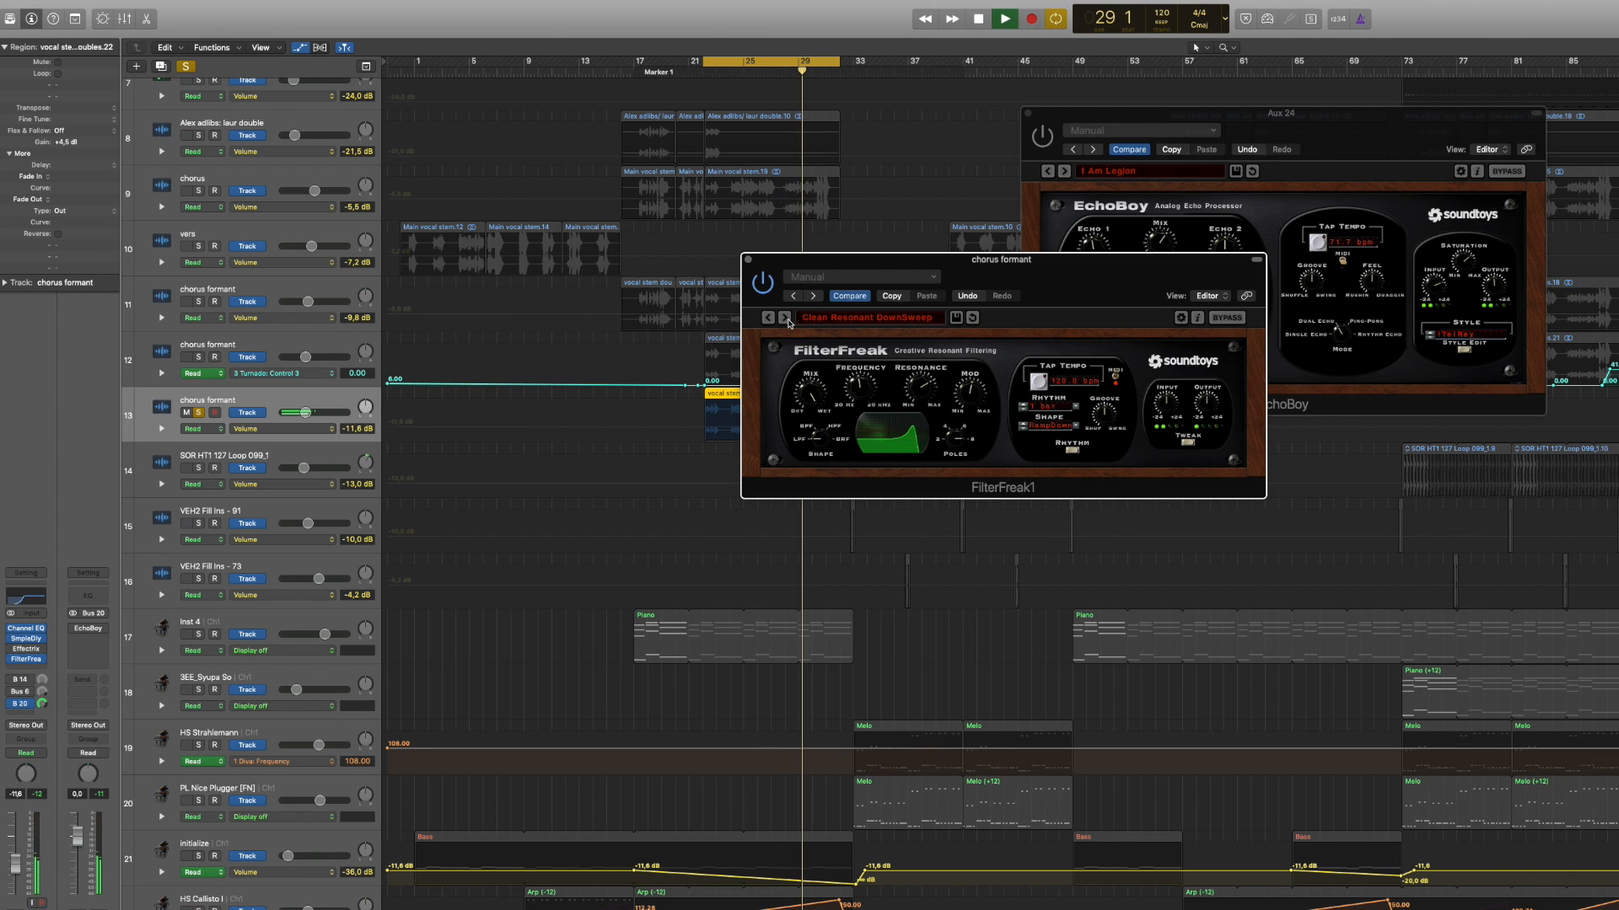